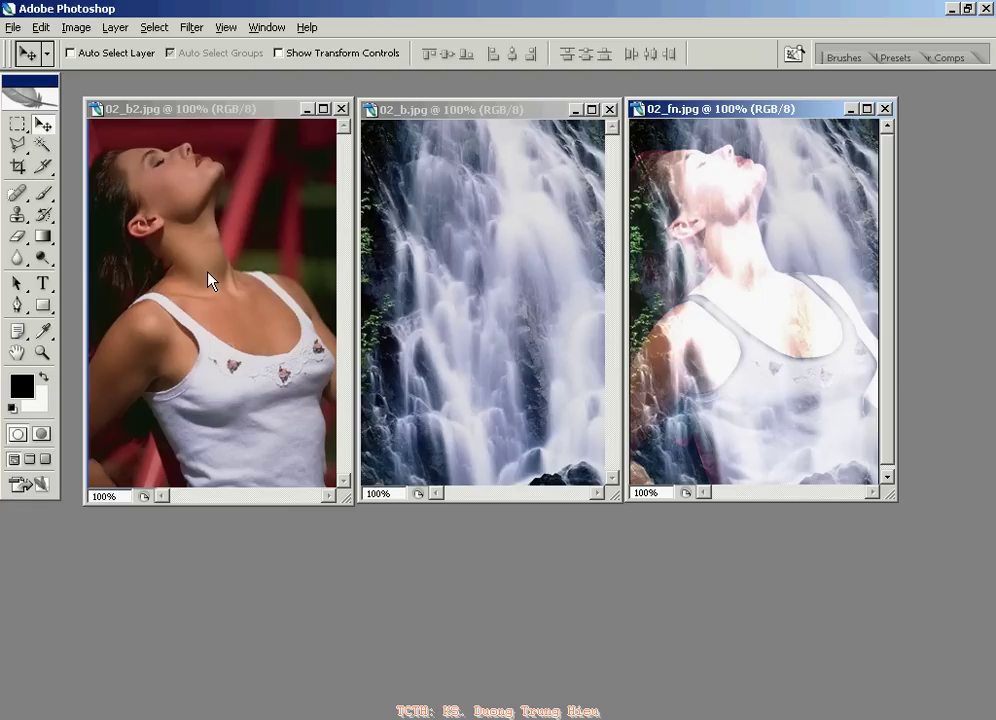
# Step: Close the finished example 02_fn.jpg, keeping 02_b2.jpg and 02_b.jpg open
pyautogui.click(885, 109)
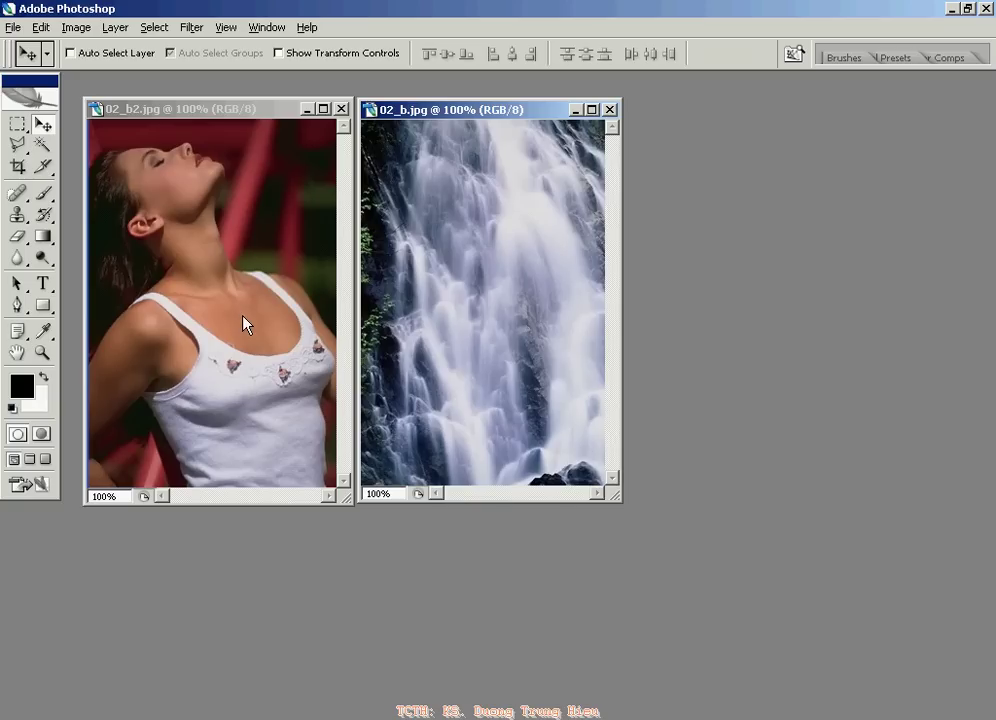
# Step: Show the Layers palette with F7
pyautogui.press('F7')
# Step: Duplicate the woman photo's layer into the waterfall document 02_b.jpg
pyautogui.click(216, 122)
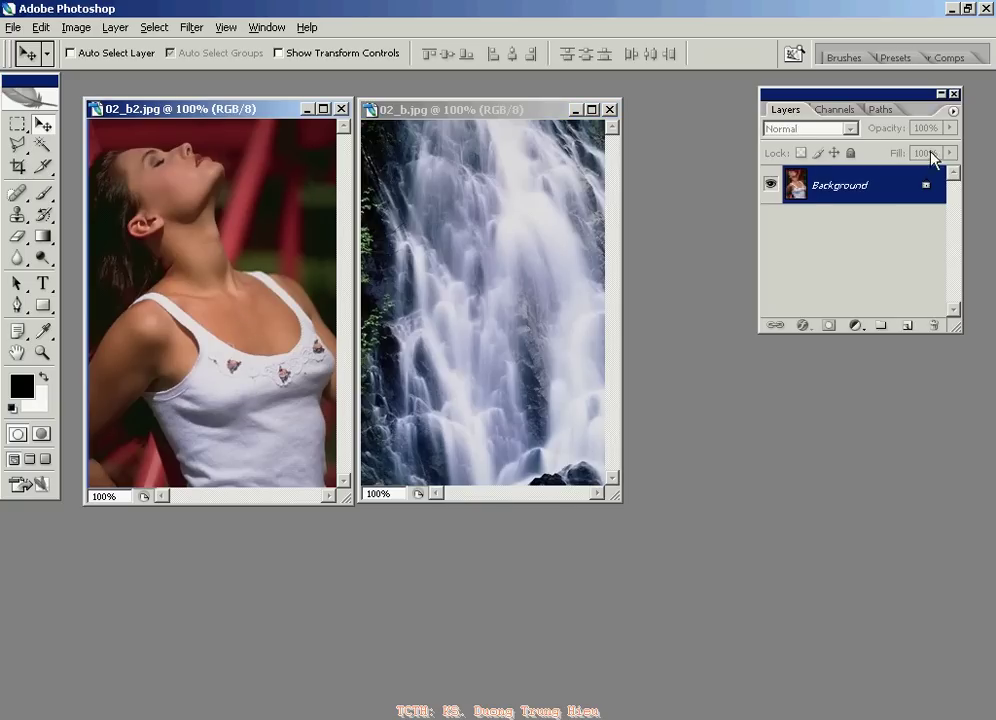
pyautogui.click(952, 111)
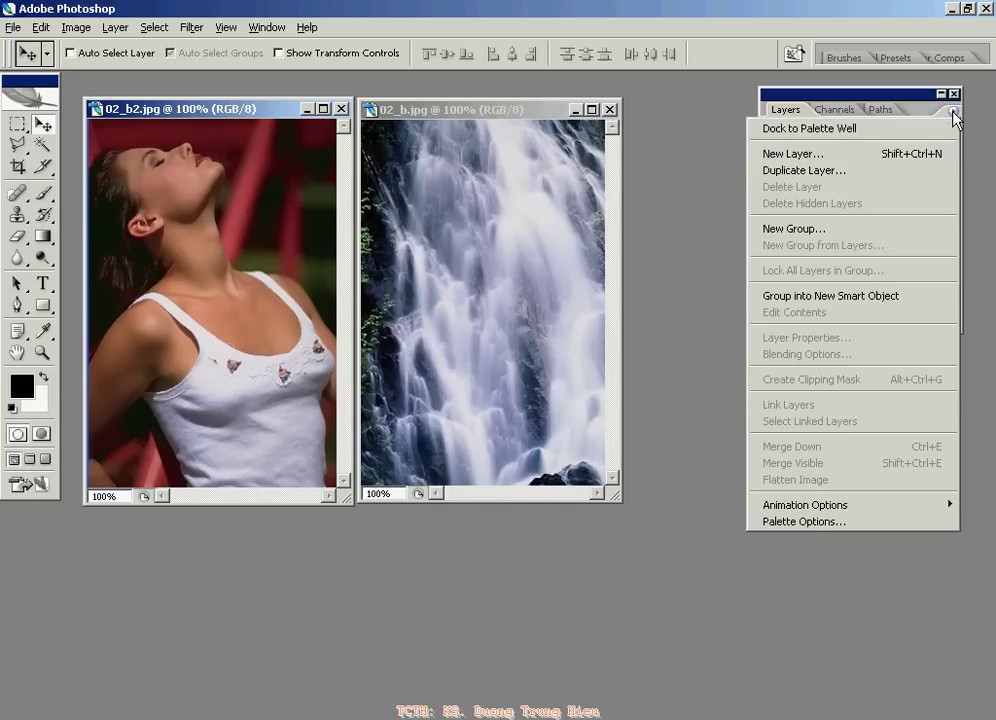
pyautogui.click(857, 180)
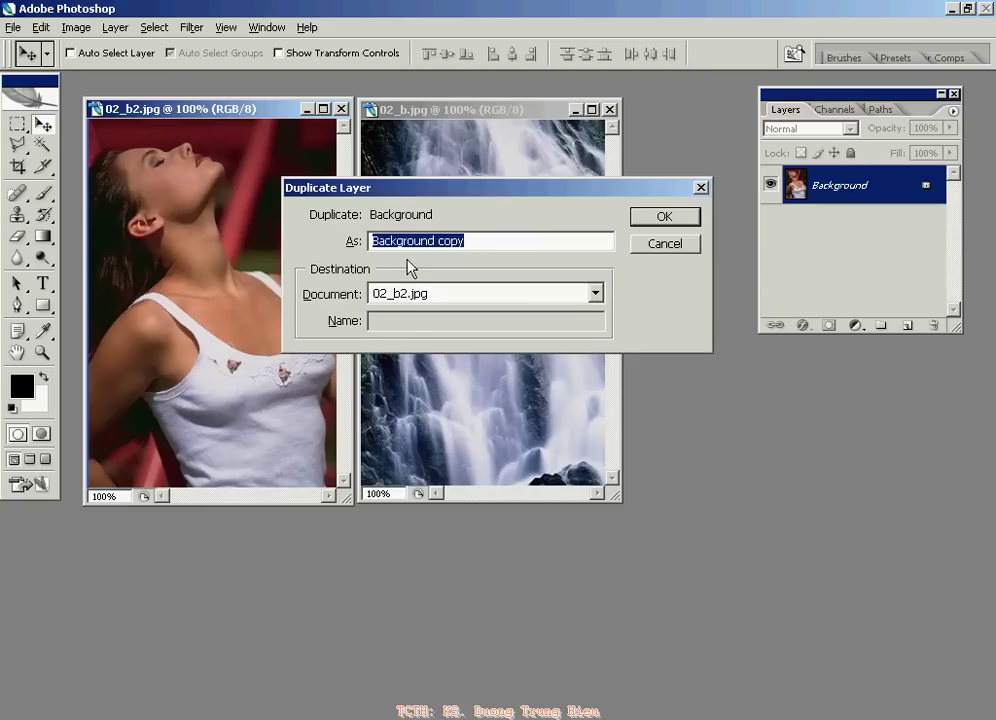
pyautogui.click(425, 294)
pyautogui.click(400, 313)
pyautogui.click(660, 220)
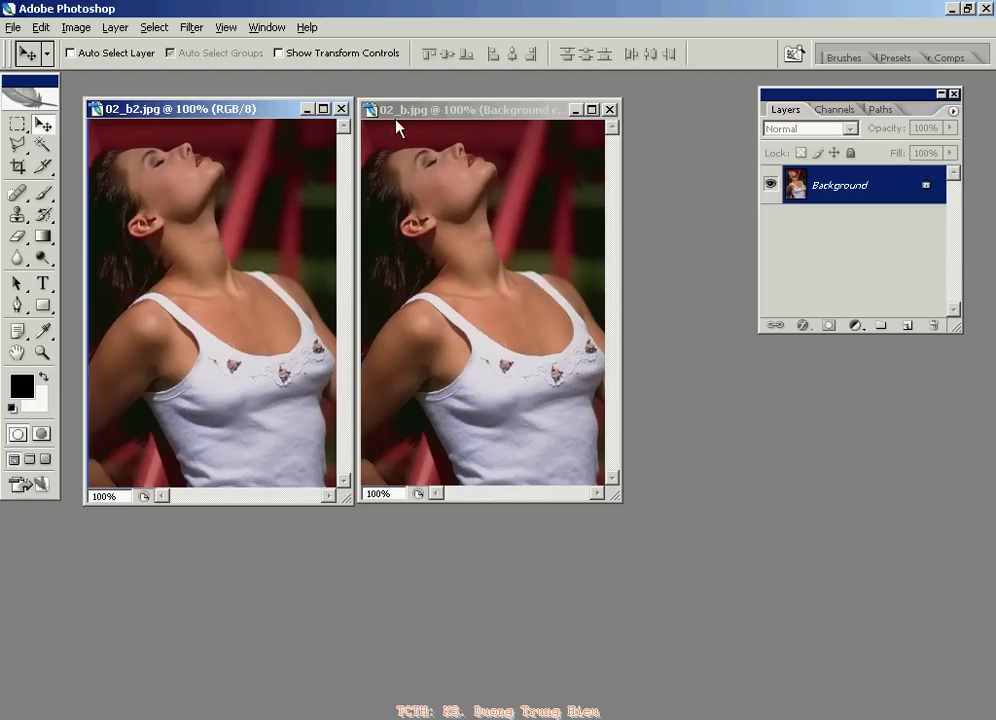
# Step: Close the original 02_b2.jpg and briefly hide the Background copy layer to check the waterfall
pyautogui.click(341, 108)
pyautogui.click(770, 185)
pyautogui.click(770, 185)
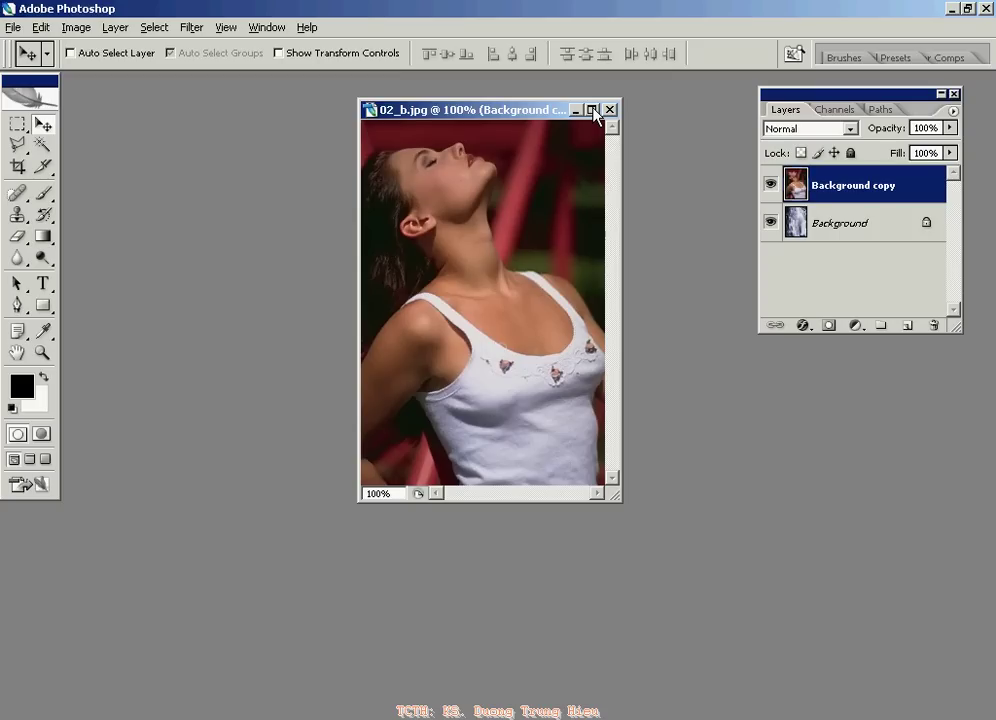
# Step: Maximize 02_b.jpg, zoom to 200%, and select the Magnetic Lasso Tool
pyautogui.click(591, 110)
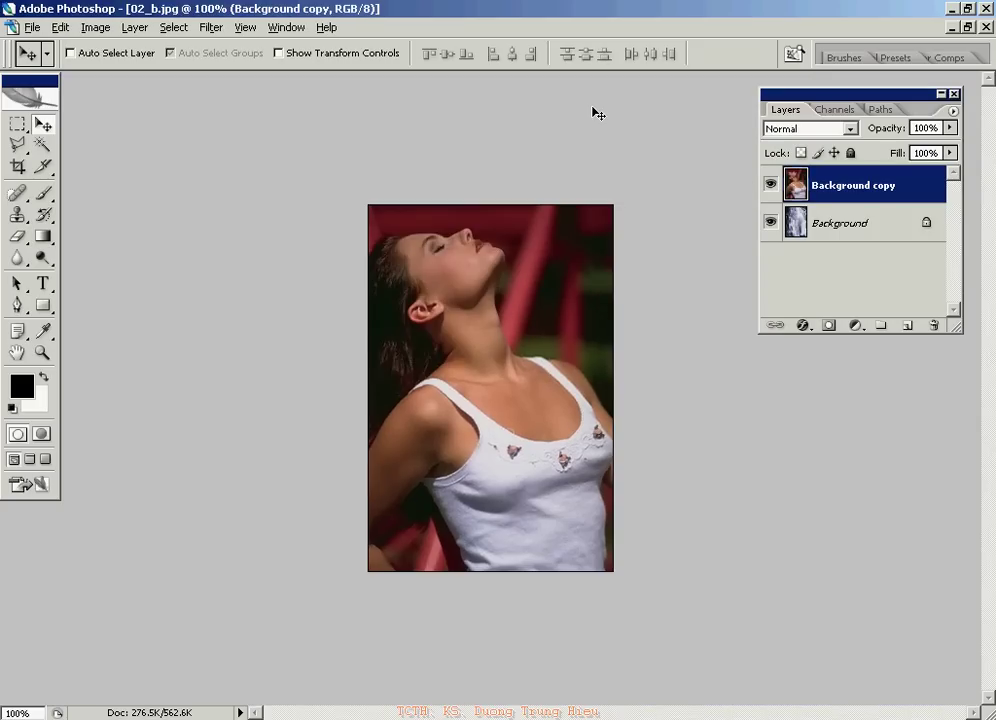
pyautogui.click(571, 456)
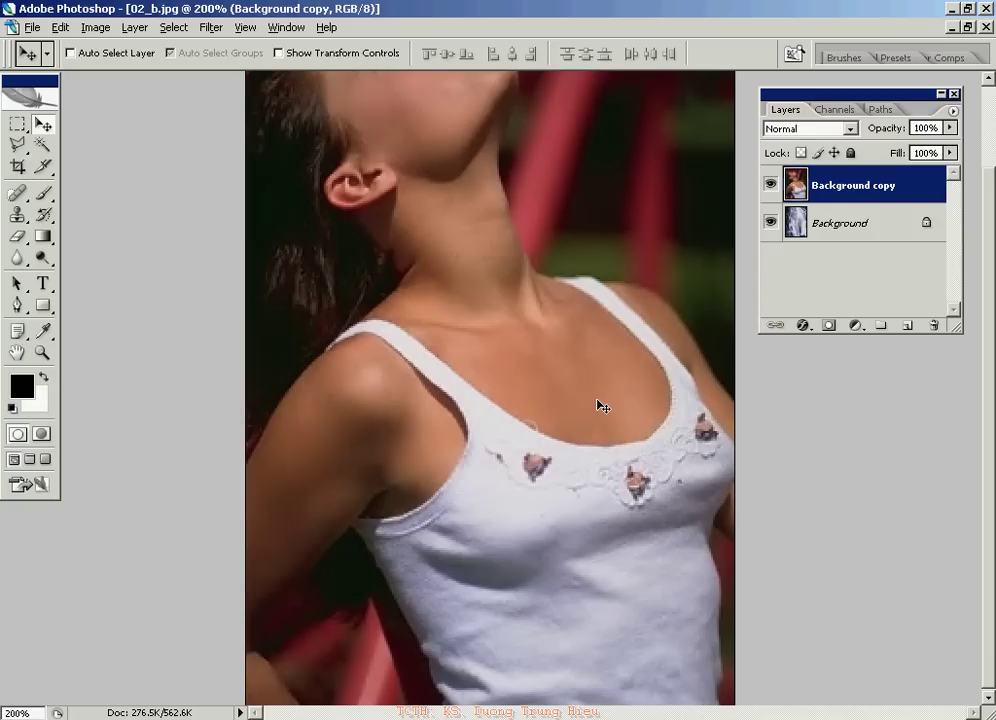
pyautogui.click(18, 148)
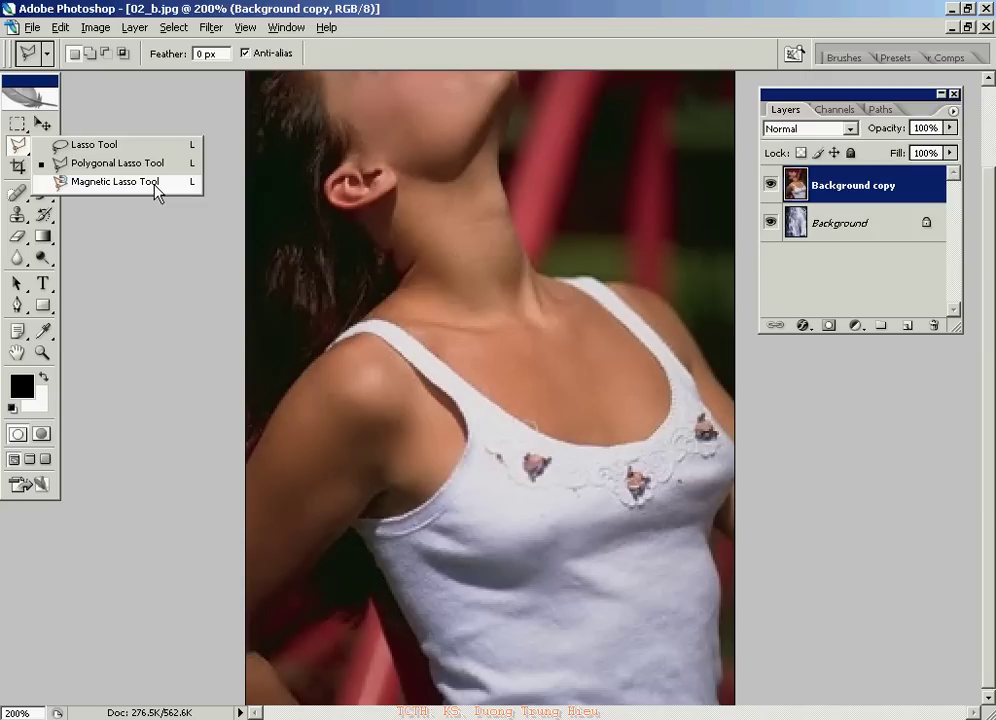
pyautogui.click(115, 182)
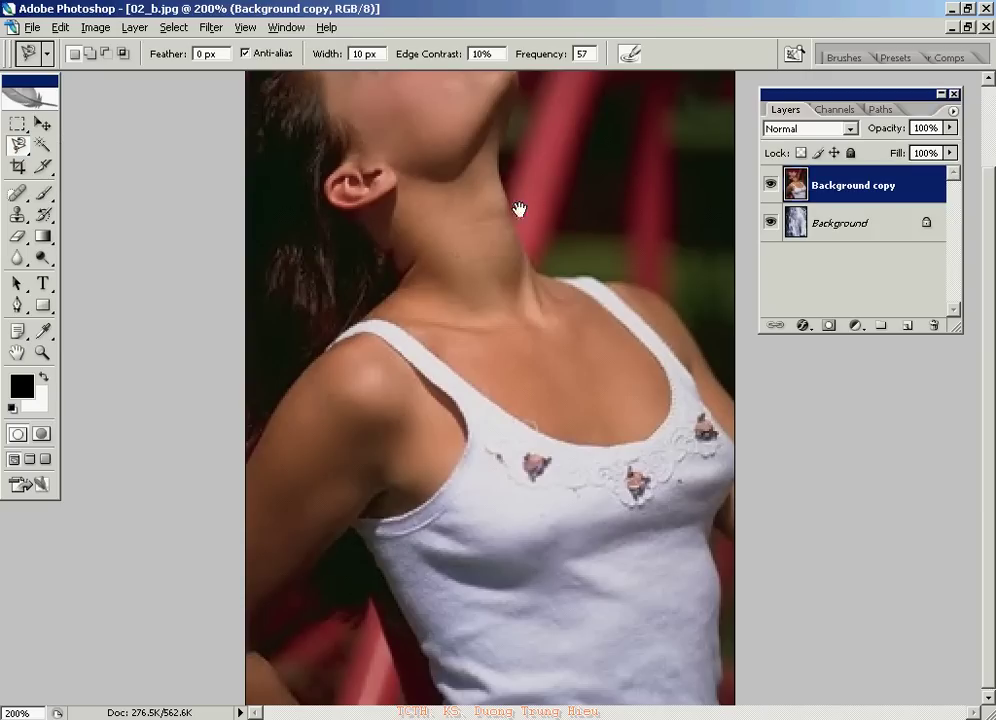
# Step: Trace the woman's head, neck, shoulders and top with the Magnetic Lasso into a closed selection
pyautogui.moveTo(519, 209); pyautogui.dragTo(529, 300)
pyautogui.click(534, 362)
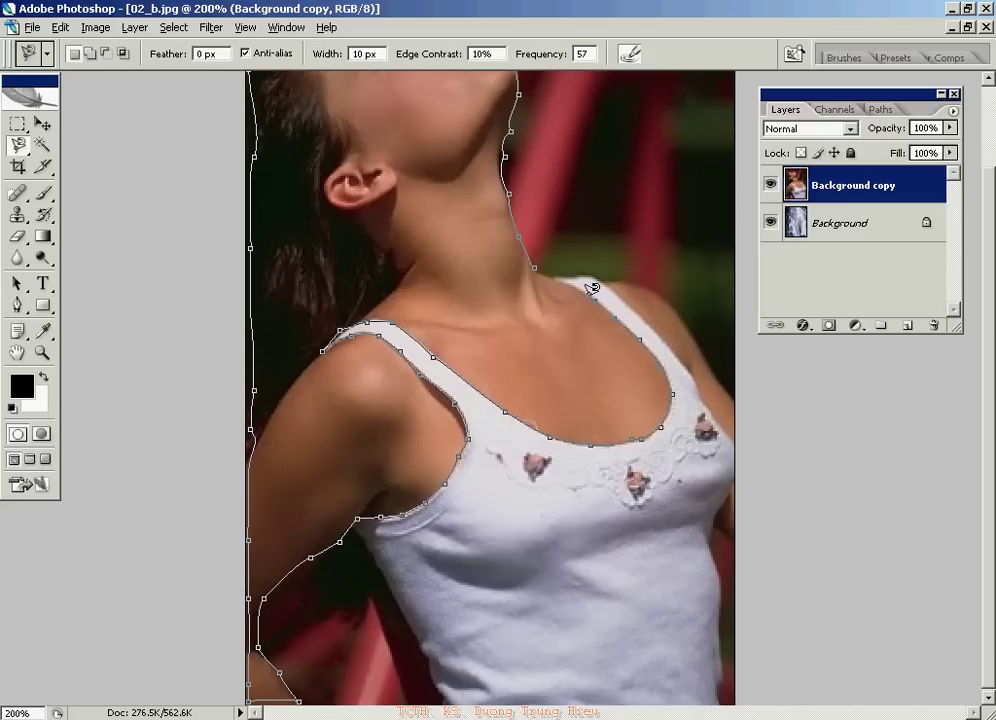
pyautogui.doubleClick(540, 262)
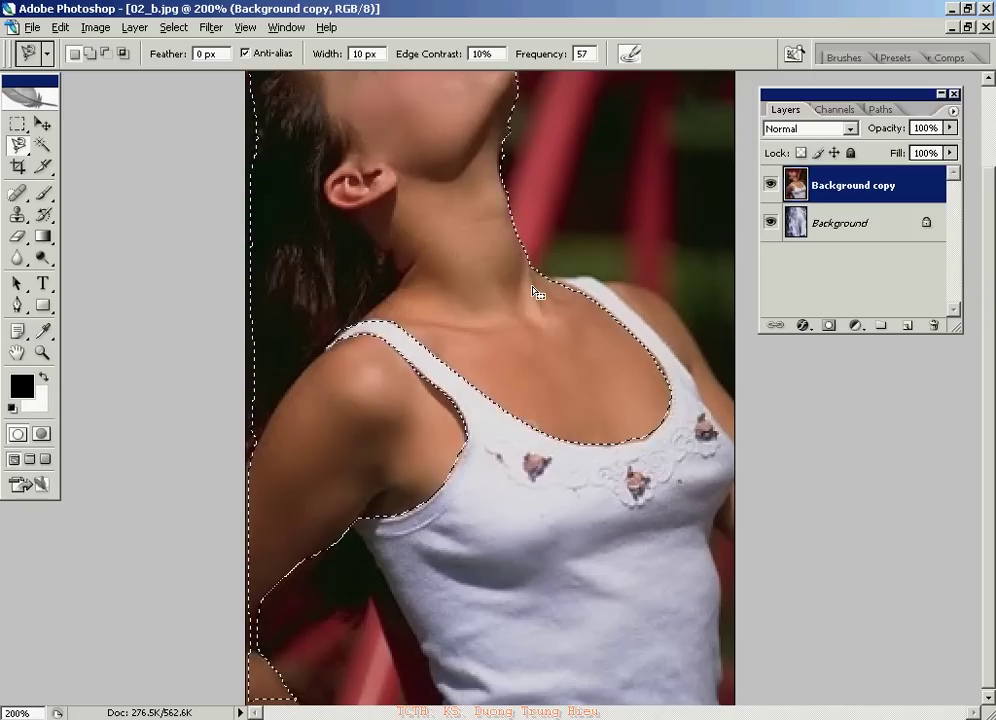
# Step: Add the woman's right shoulder to the selection with a Shift-traced magnetic outline
pyautogui.moveTo(628, 305); pyautogui.dragTo(509, 349)
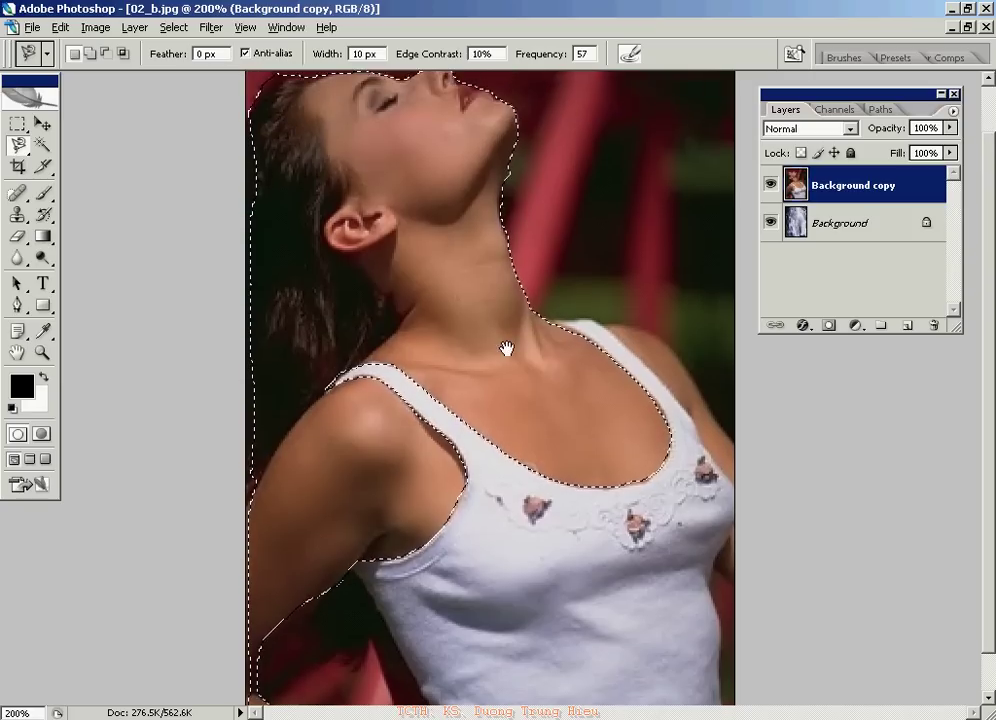
pyautogui.keyDown('shift'); pyautogui.click(601, 321); pyautogui.keyUp('shift')
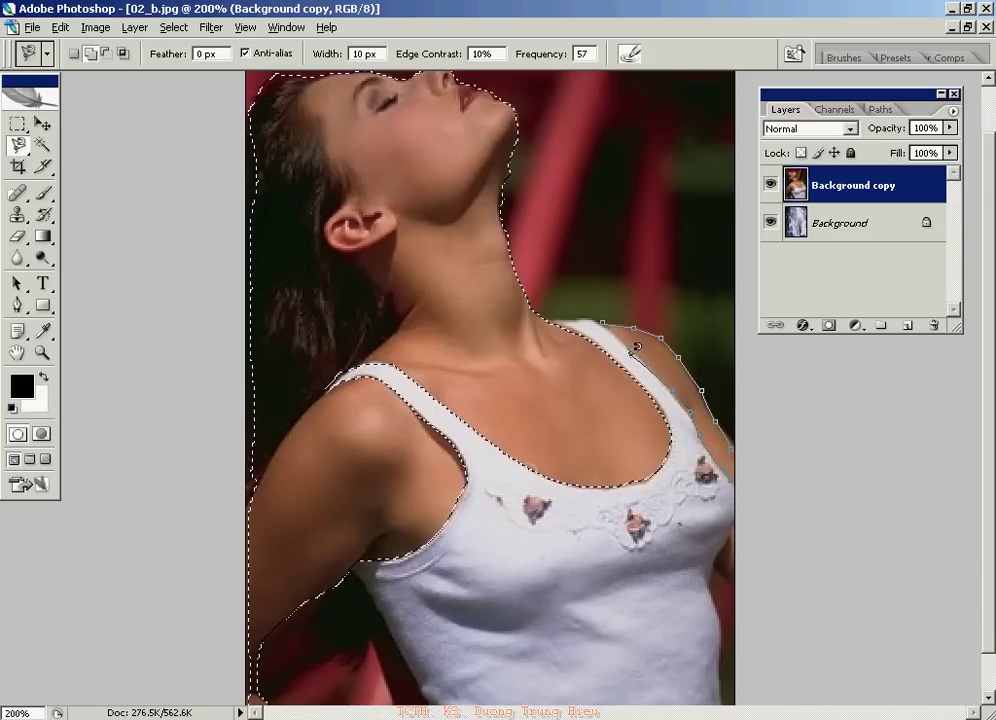
pyautogui.click(605, 316)
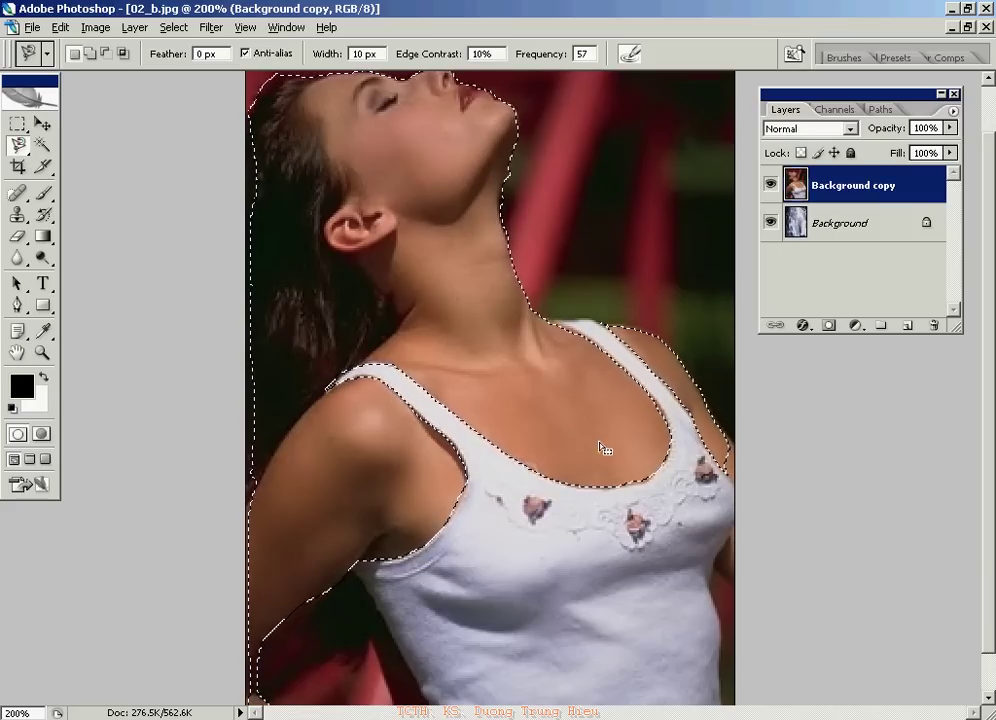
# Step: Switch to the Polygonal Lasso, then to the Rectangular Marquee tool
pyautogui.moveTo(17, 143); pyautogui.dragTo(50, 172)
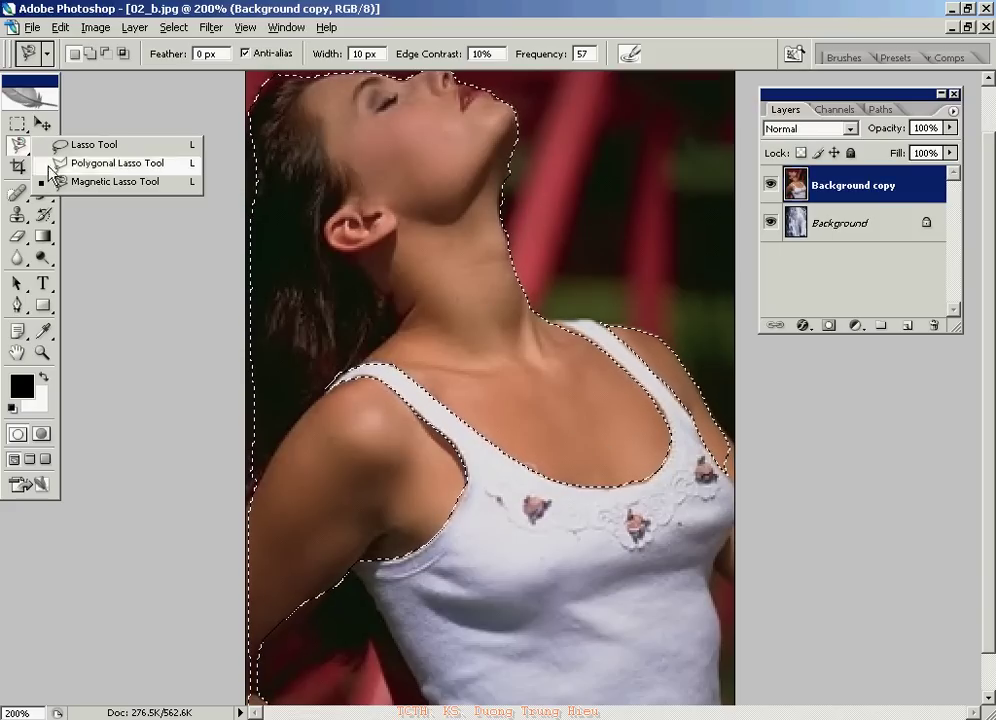
pyautogui.click(146, 172)
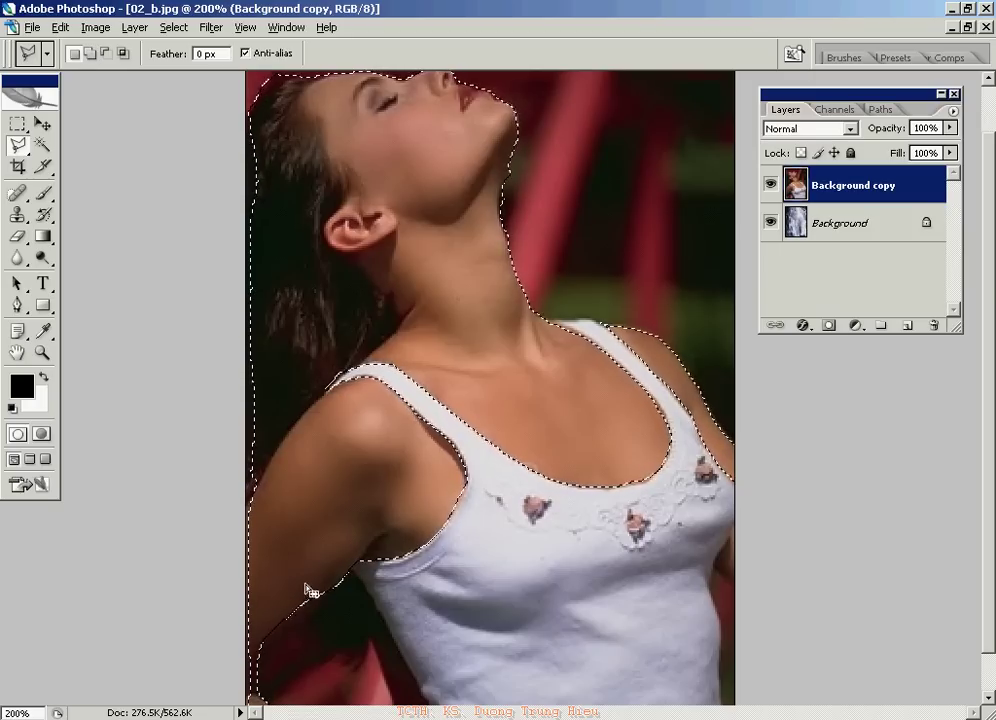
pyautogui.scroll(-2, 310, 560)
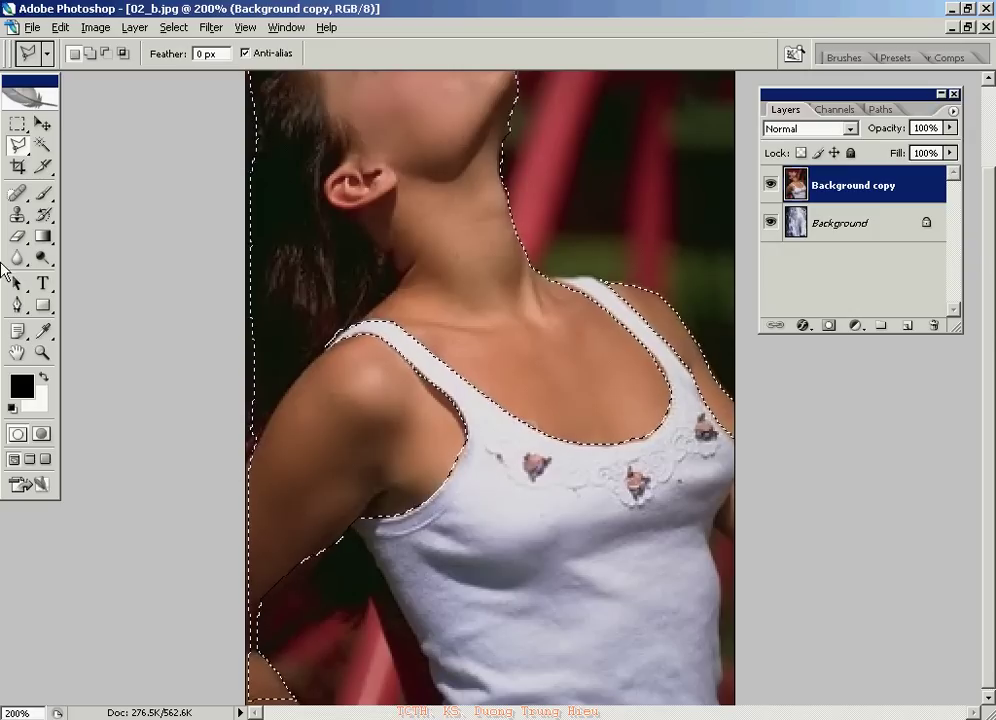
pyautogui.click(18, 124)
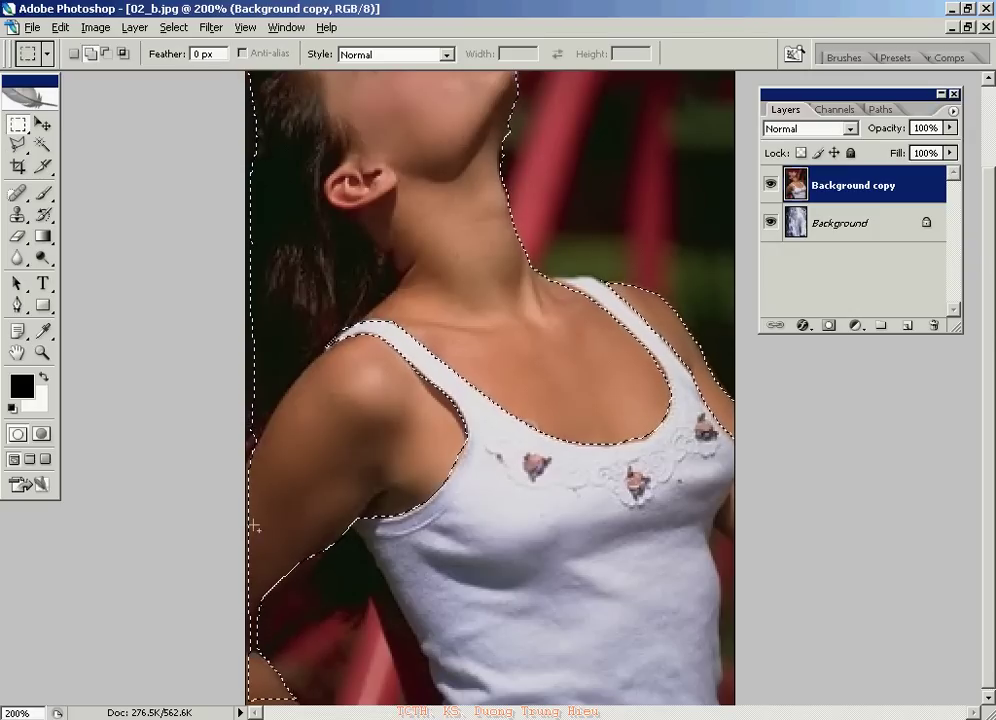
# Step: Add thin rectangular strips along the image's left edge beside her hair and arm
pyautogui.moveTo(170, 503); pyautogui.dragTo(256, 700)
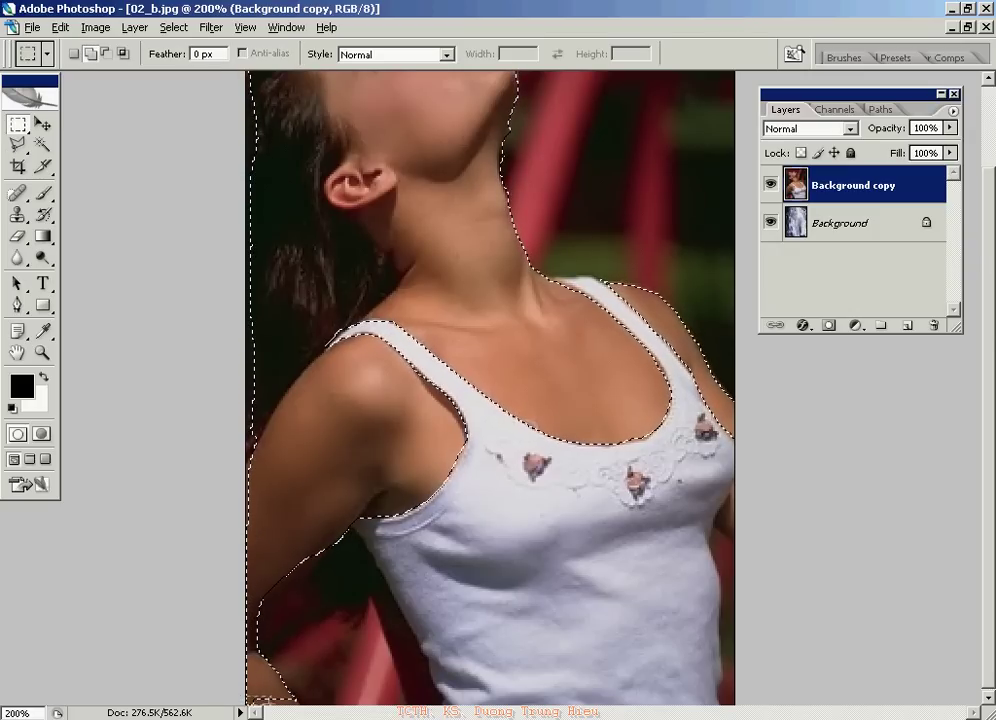
pyautogui.moveTo(261, 553); pyautogui.dragTo(179, 187)
pyautogui.scroll(3, 179, 187)
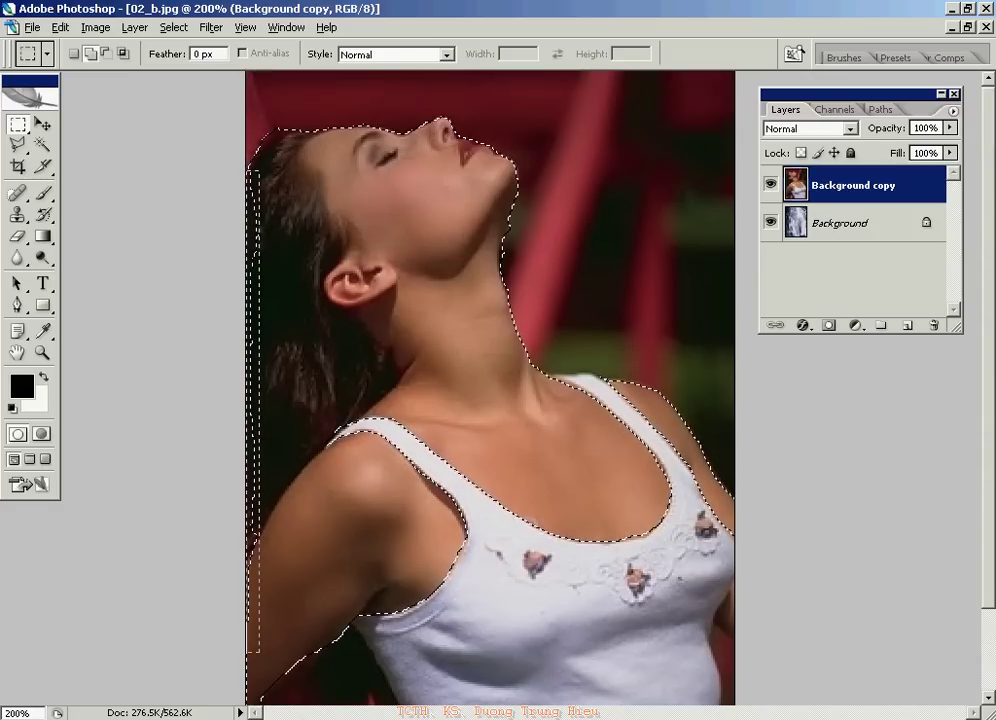
pyautogui.scroll(-1, 280, 410)
pyautogui.scroll(-1, 295, 400)
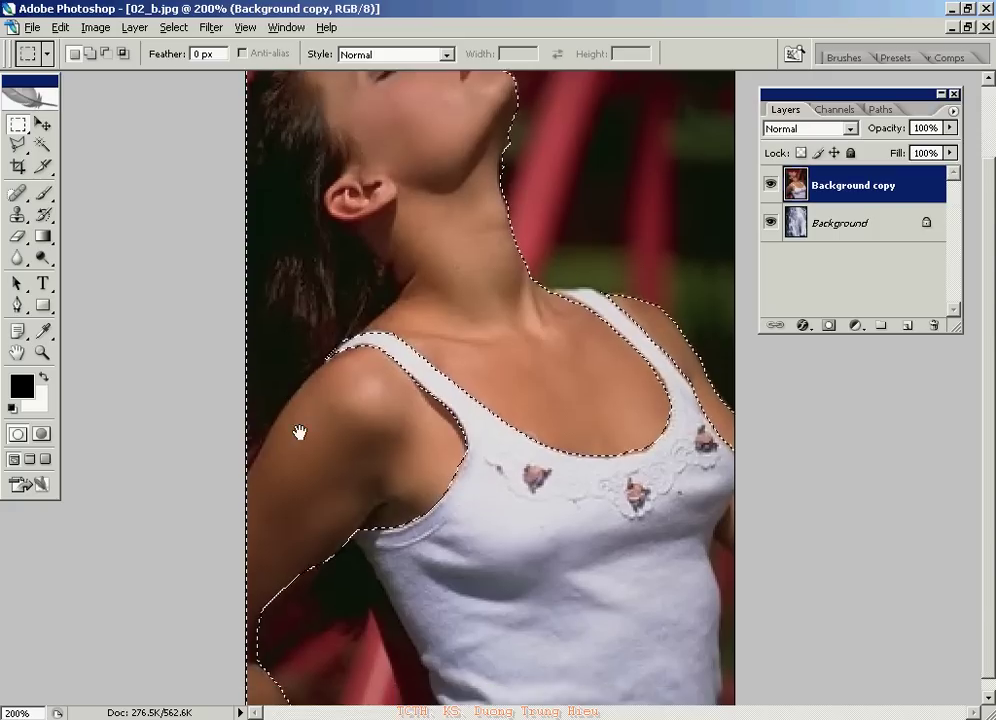
pyautogui.scroll(2, 298, 431)
pyautogui.click(17, 144)
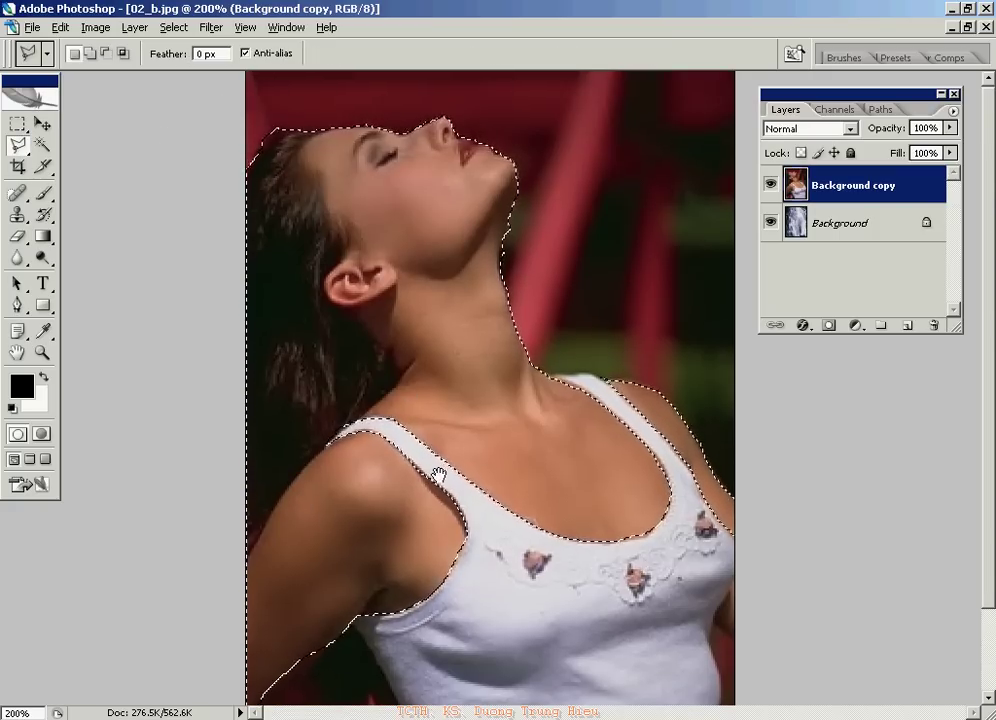
pyautogui.scroll(-3, 437, 471)
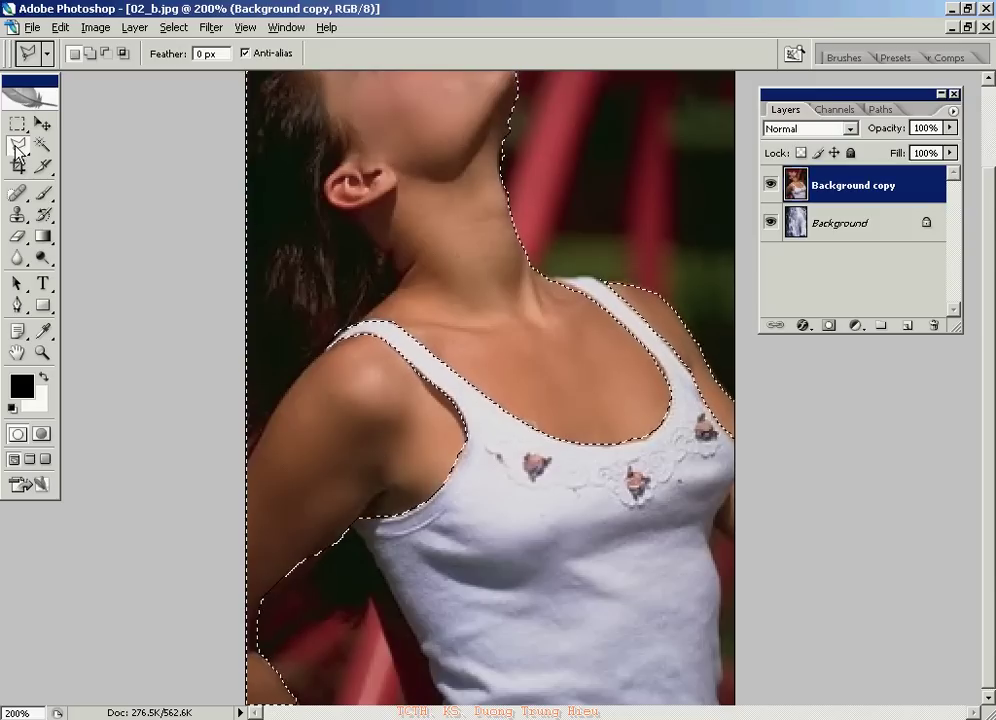
# Step: Add the area below the woman's arm to the selection with the Polygonal Lasso
pyautogui.click(344, 537)
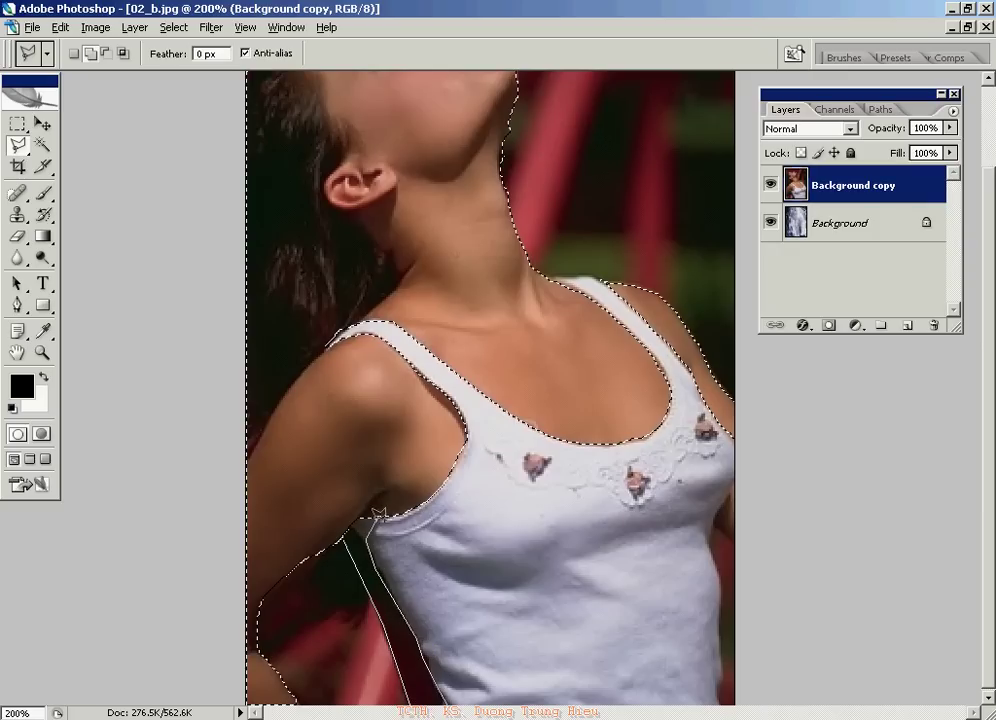
pyautogui.hotkey('ctrl', '-')
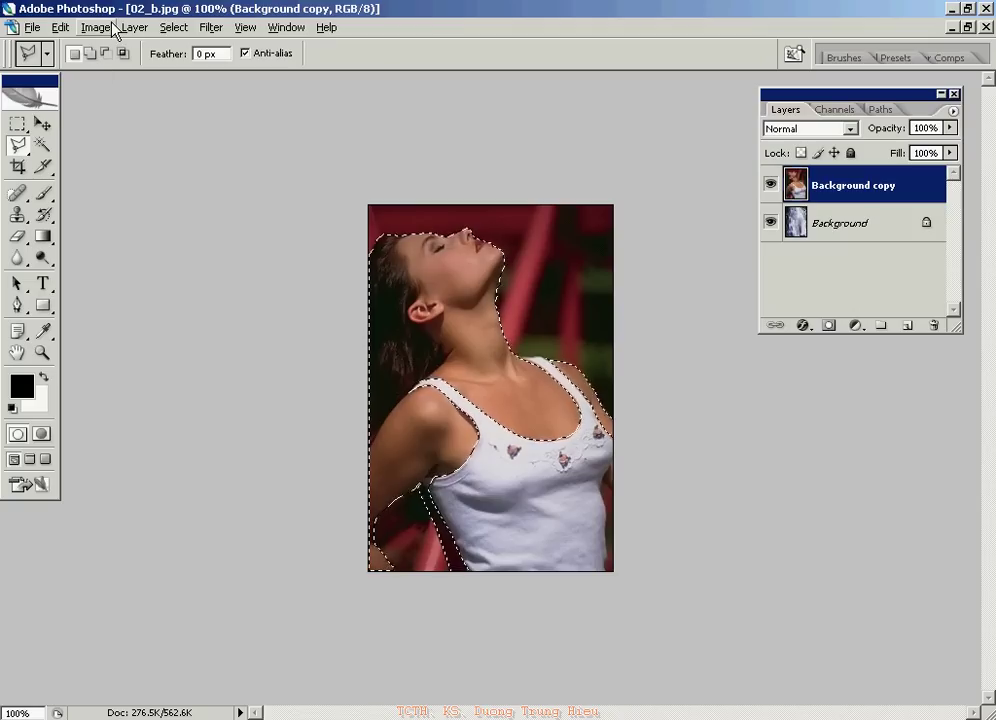
pyautogui.hotkey('ctrl', '+')
# Step: Feather the selection by a 1-pixel radius
pyautogui.click(173, 27)
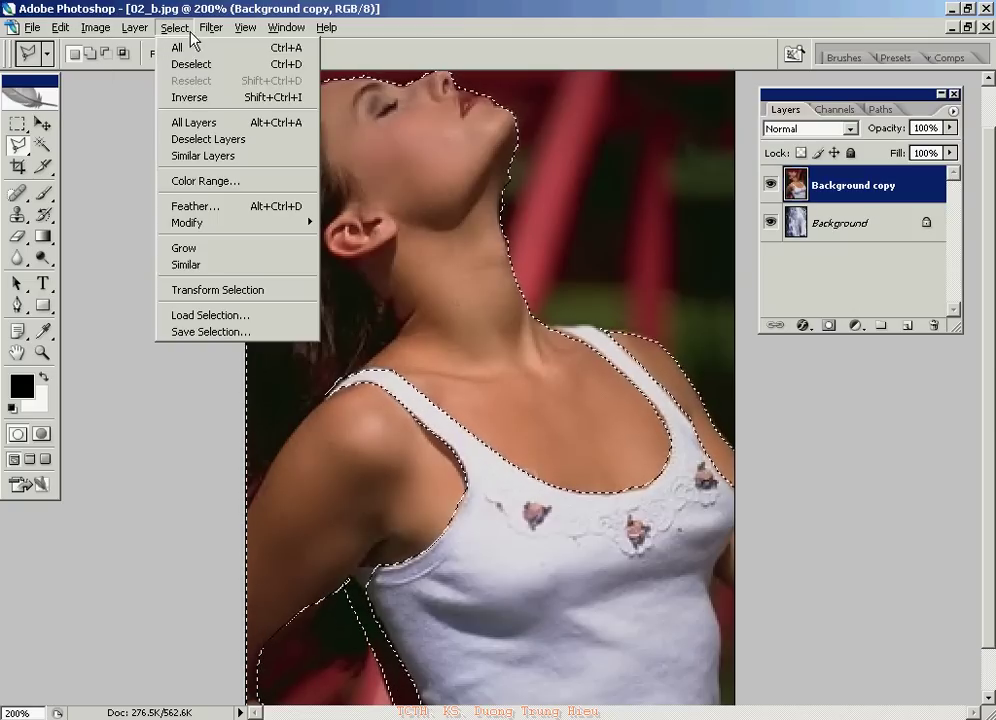
pyautogui.click(195, 206)
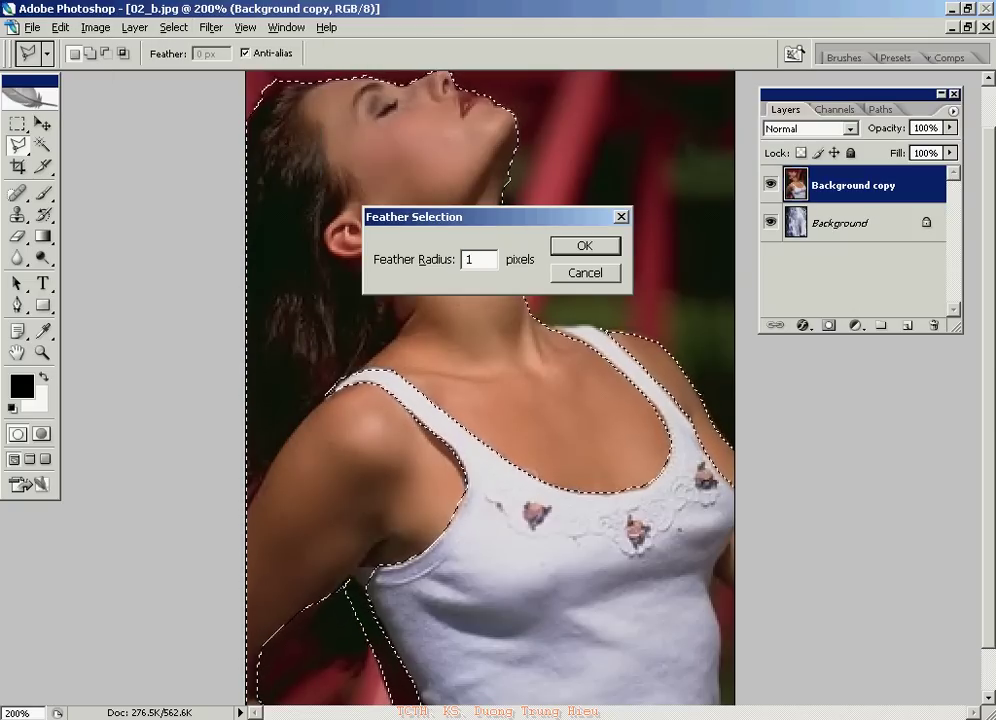
pyautogui.press('Return')
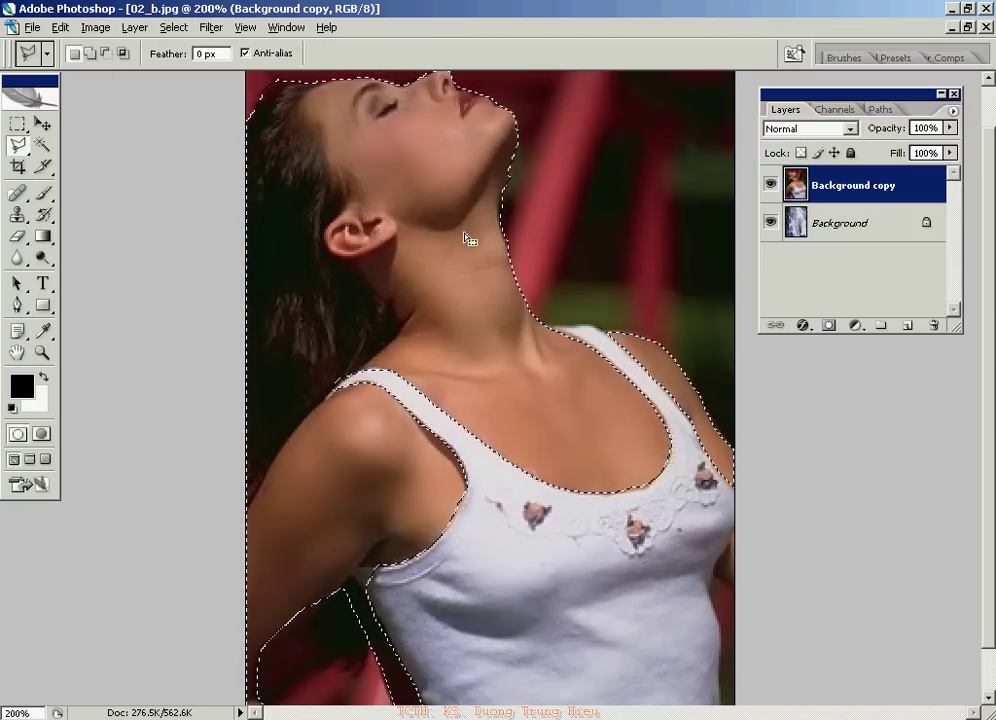
# Step: Copy the selected woman to a new Layer 1, then make Background copy the working layer
pyautogui.hotkey('ctrl', 'j')
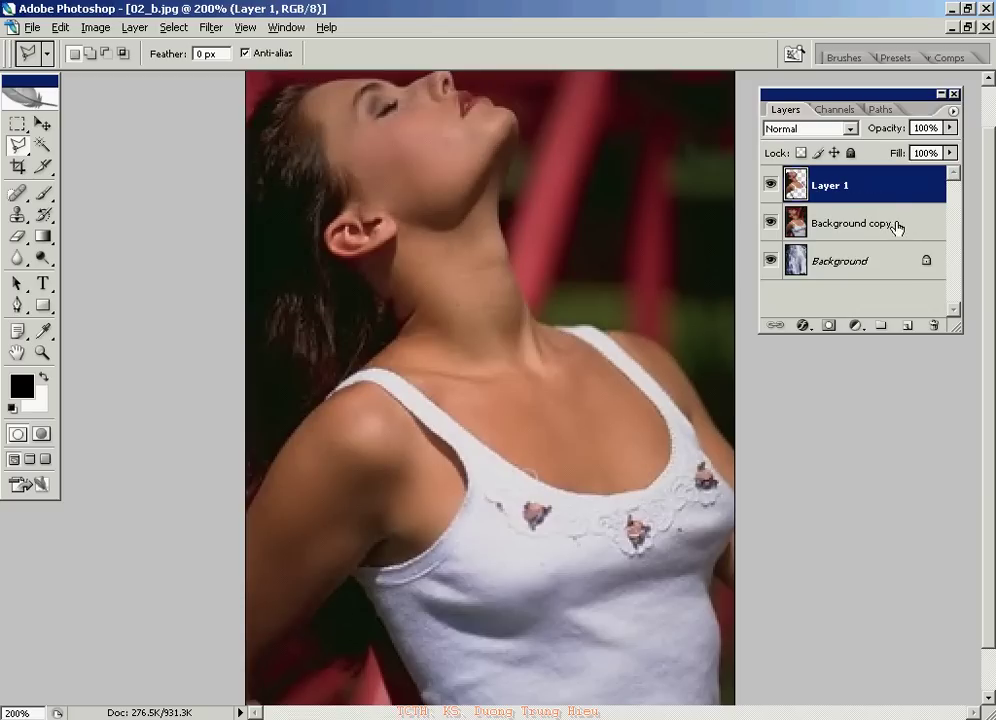
pyautogui.click(770, 223)
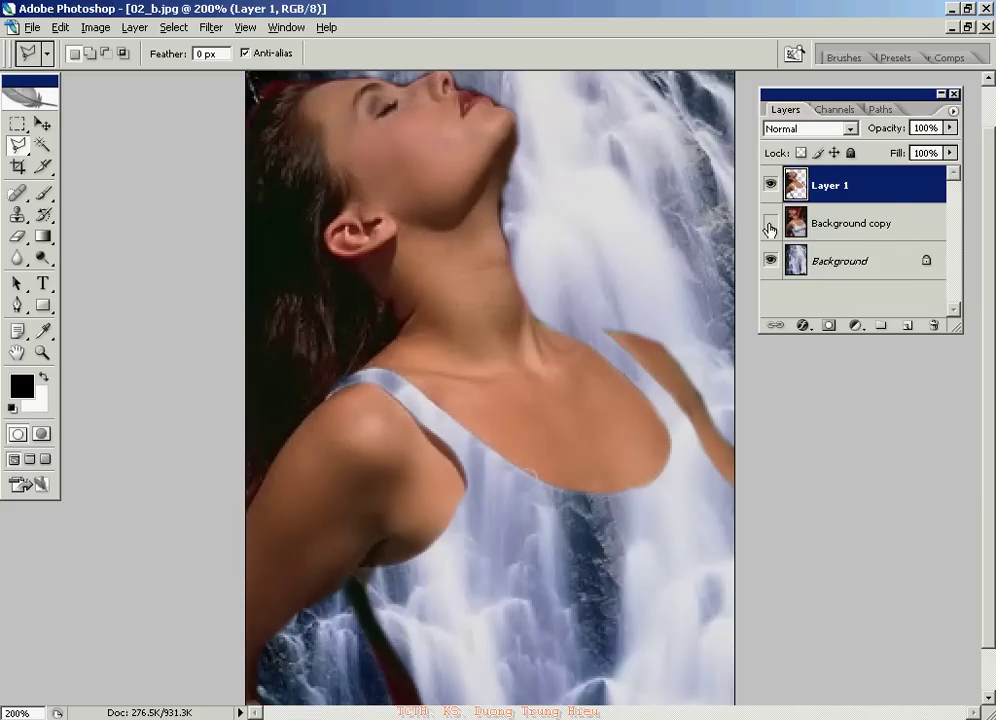
pyautogui.click(770, 225)
pyautogui.click(847, 234)
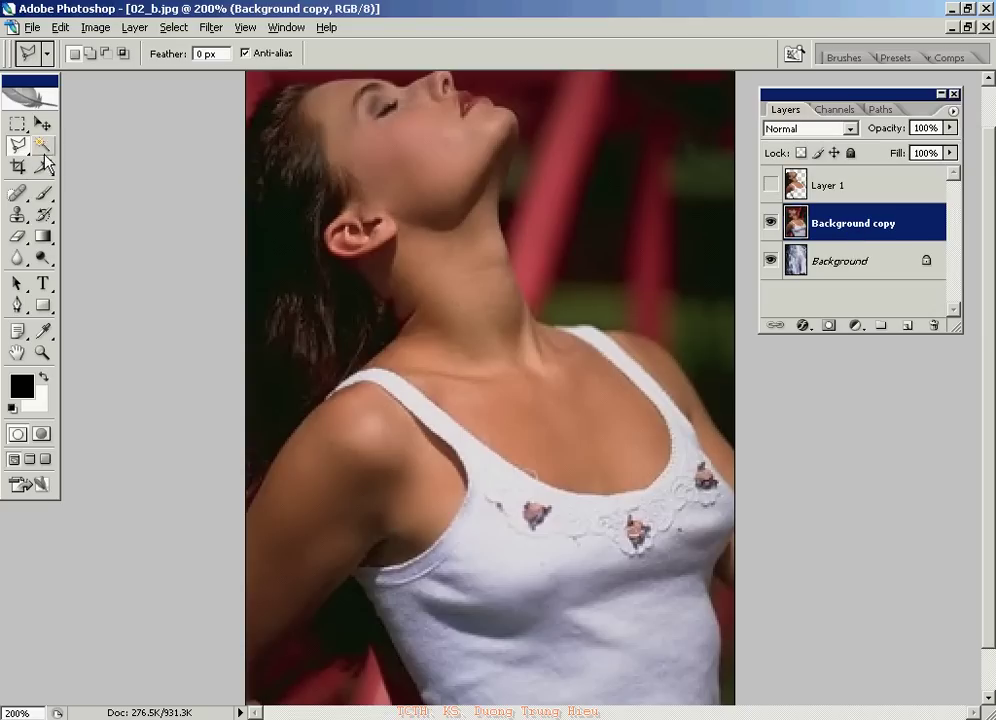
# Step: Select the woman's white top on Background copy using Magic Wand Shift-clicks
pyautogui.click(43, 146)
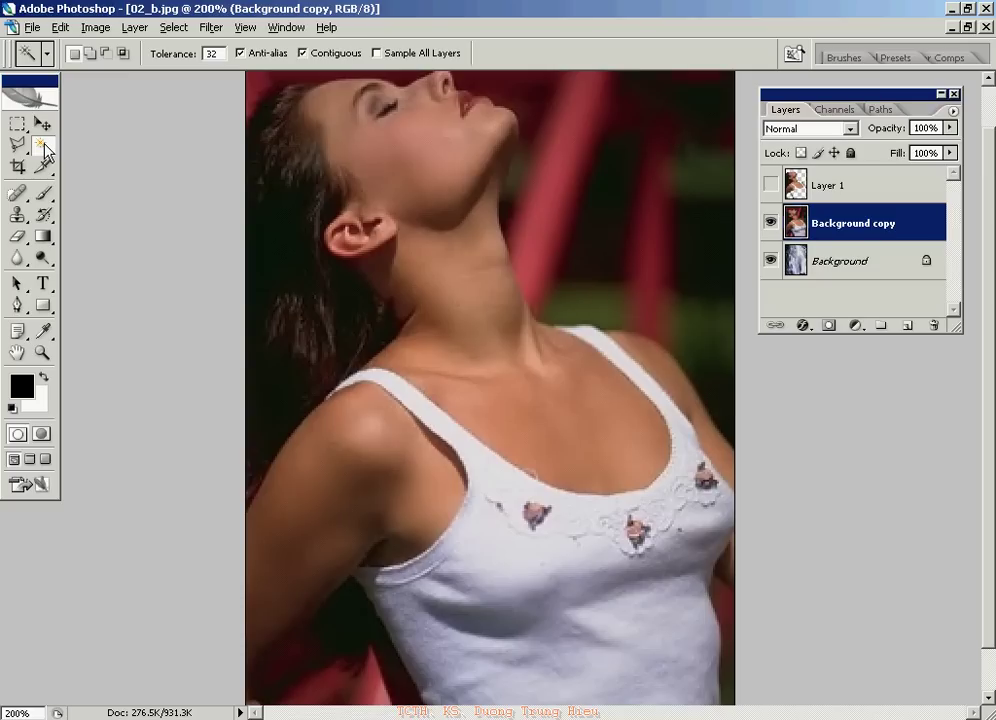
pyautogui.click(418, 444)
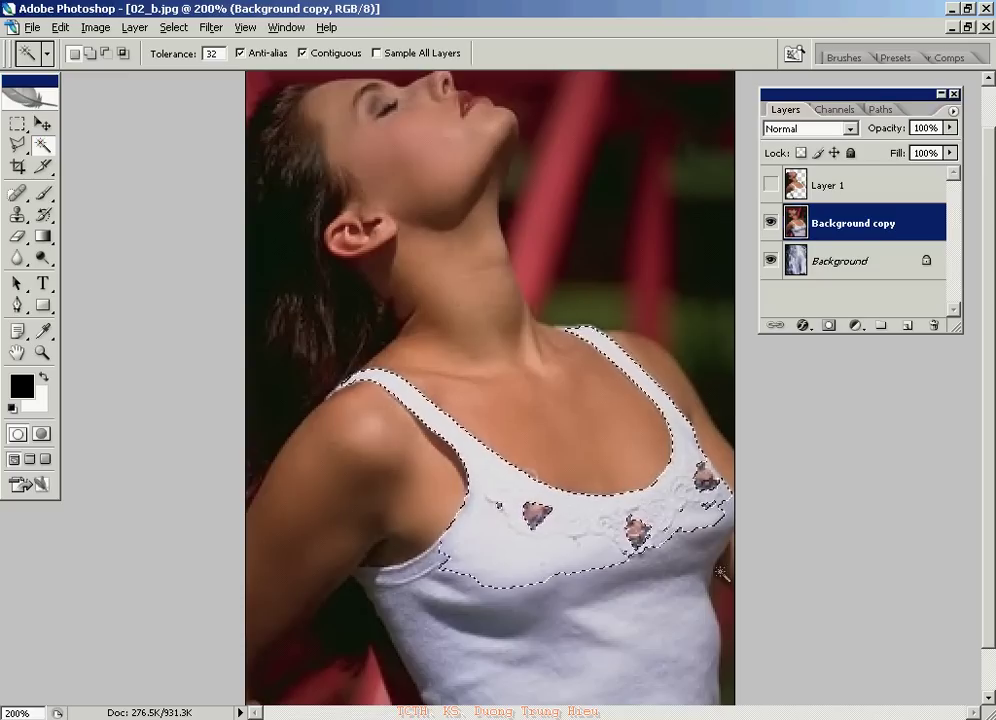
pyautogui.keyDown('shift'); pyautogui.click(700, 585); pyautogui.keyUp('shift')
pyautogui.keyDown('shift'); pyautogui.click(500, 600); pyautogui.keyUp('shift')
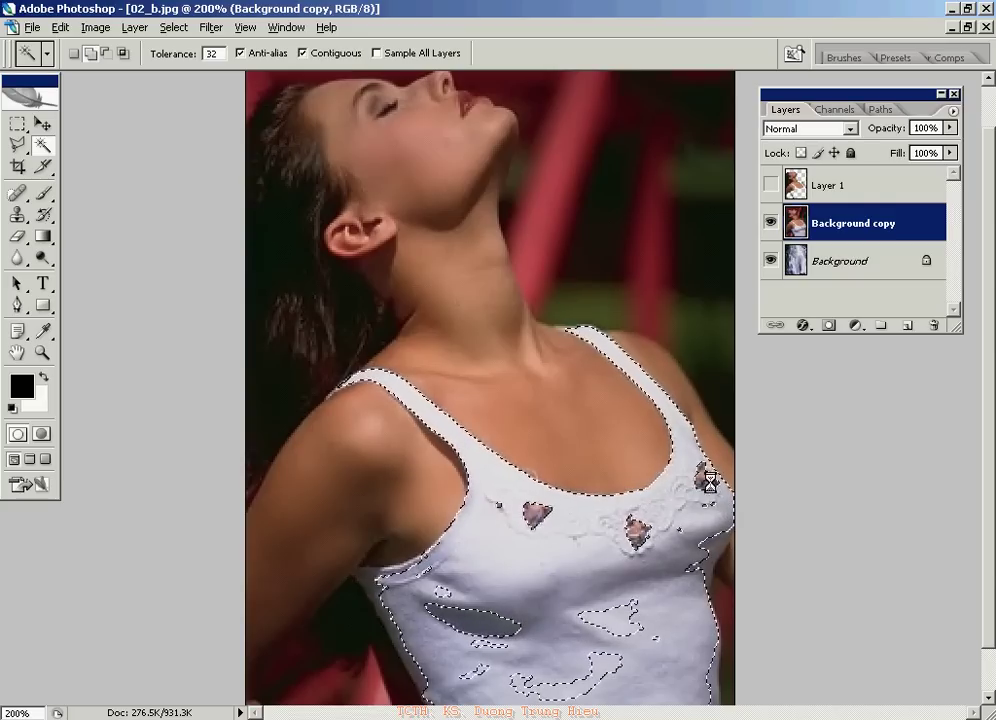
pyautogui.keyDown('shift'); pyautogui.click(580, 650); pyautogui.keyUp('shift')
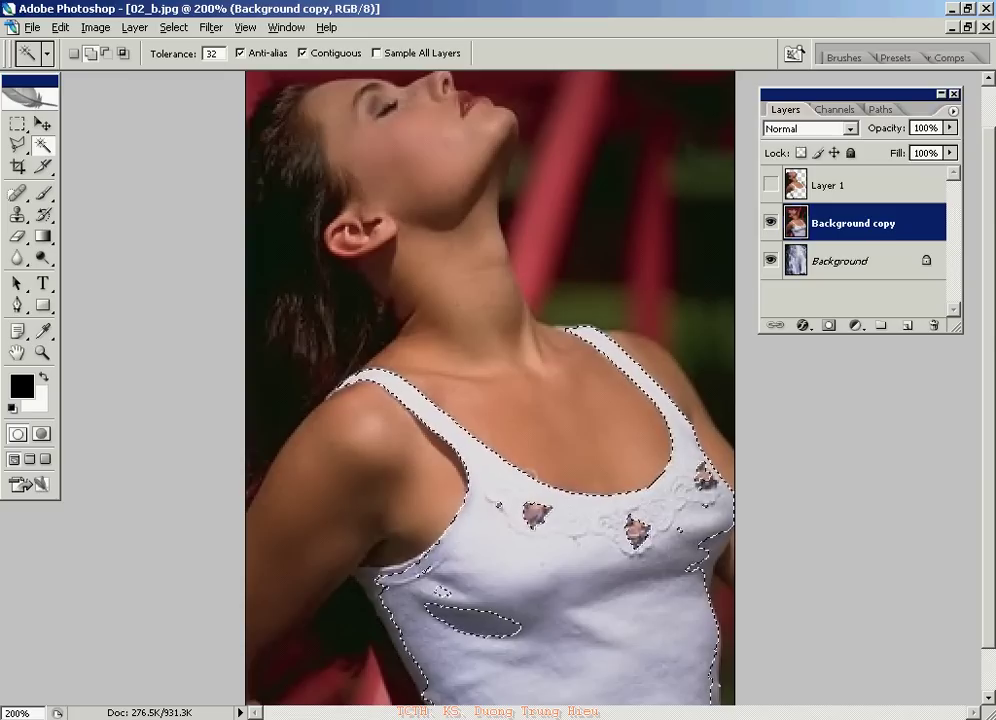
pyautogui.keyDown('shift'); pyautogui.click(507, 628); pyautogui.keyUp('shift')
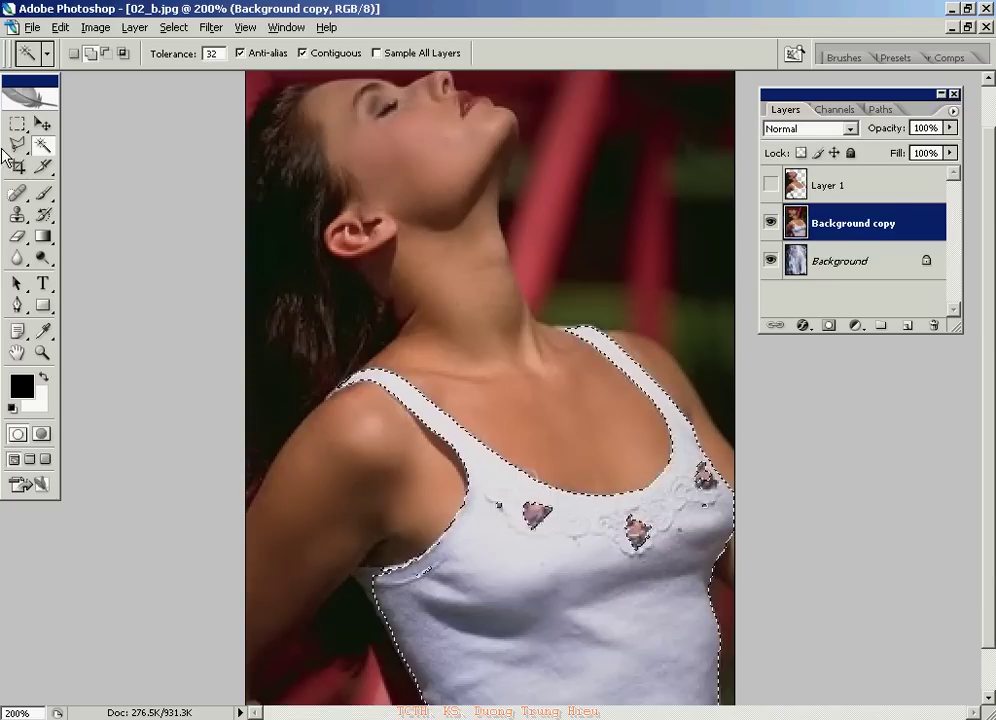
pyautogui.click(17, 145)
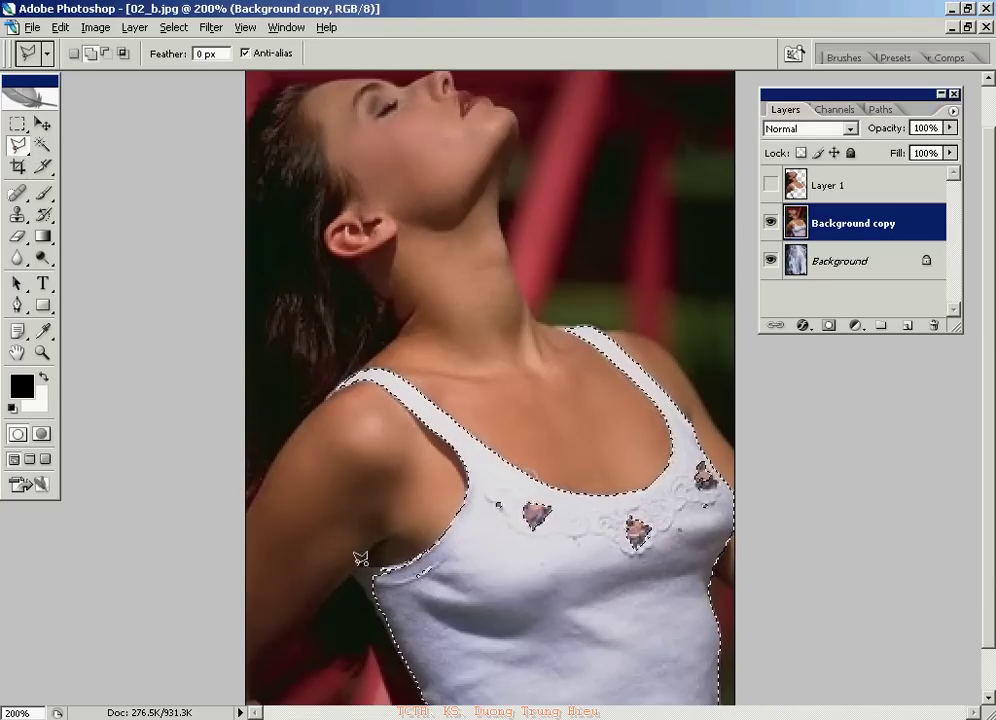
# Step: Add the white top's left side to the selection with a Shift polygonal outline
pyautogui.click(456, 557)
pyautogui.scroll(-1, 470, 660)
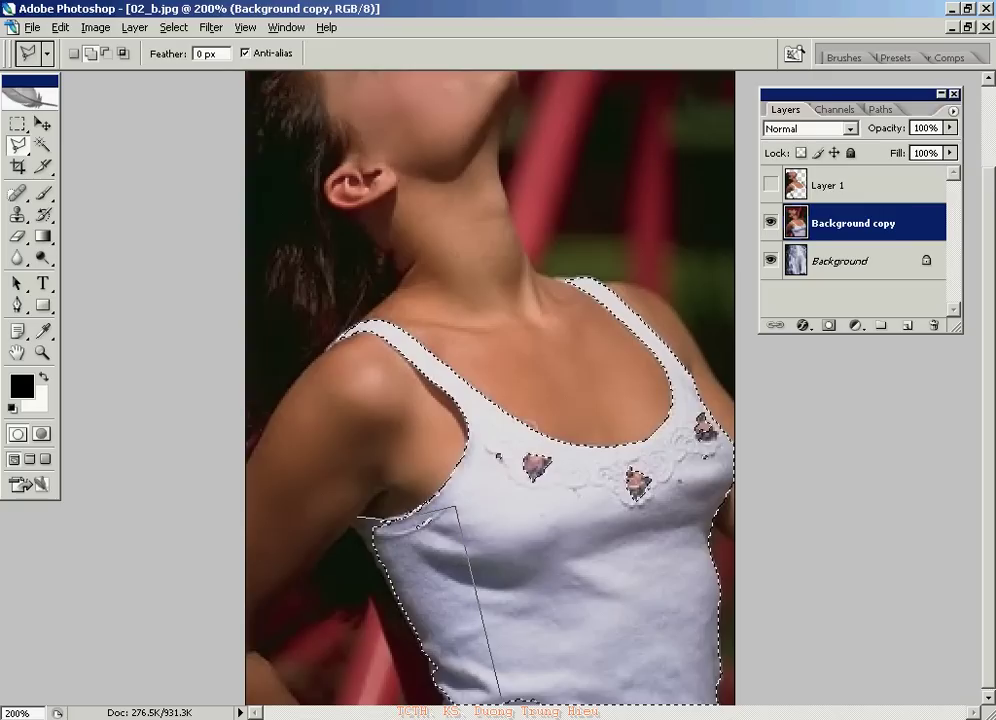
pyautogui.press('BackSpace')
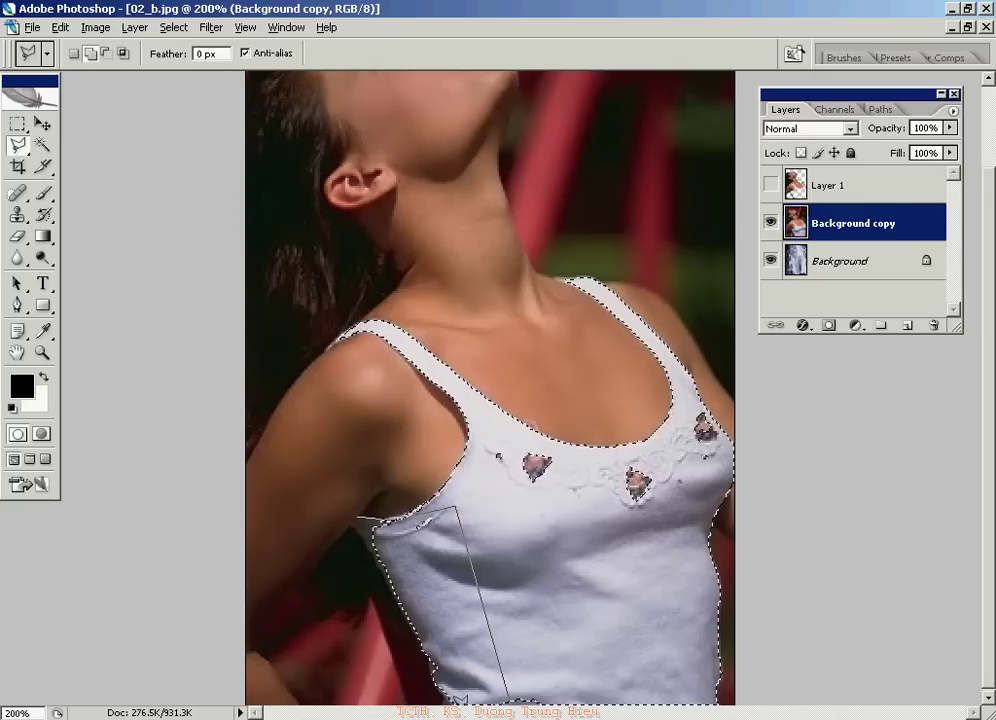
pyautogui.doubleClick(520, 688)
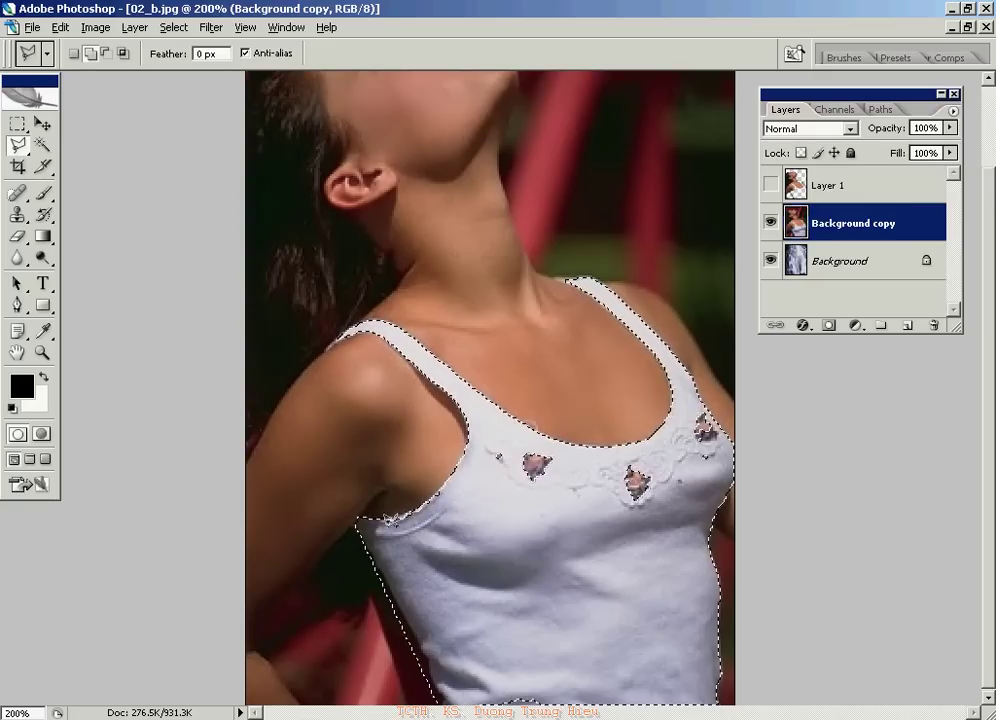
# Step: Add the left embroidered flower near the neckline to the selection with a rectangular marquee
pyautogui.press('m')
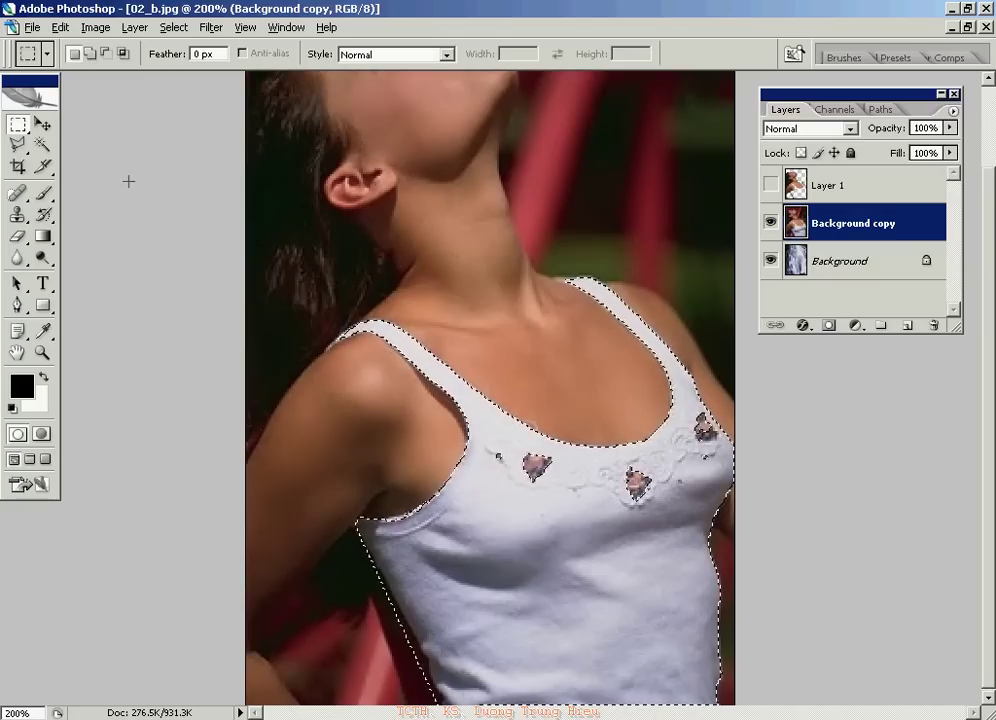
pyautogui.moveTo(558, 485); pyautogui.dragTo(558, 486)
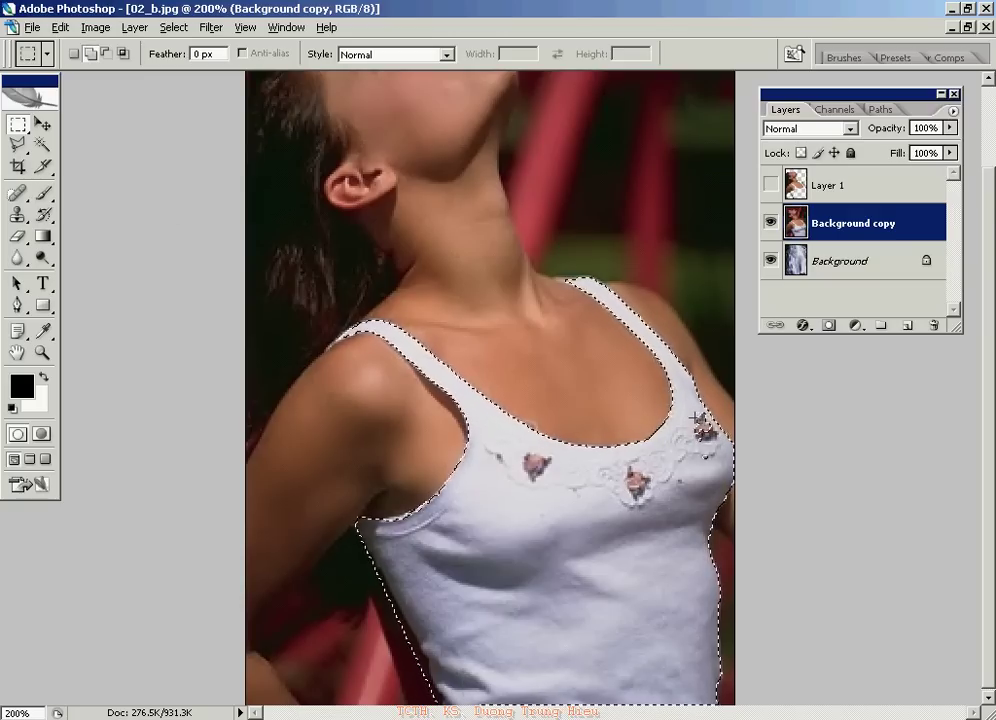
pyautogui.click(17, 145)
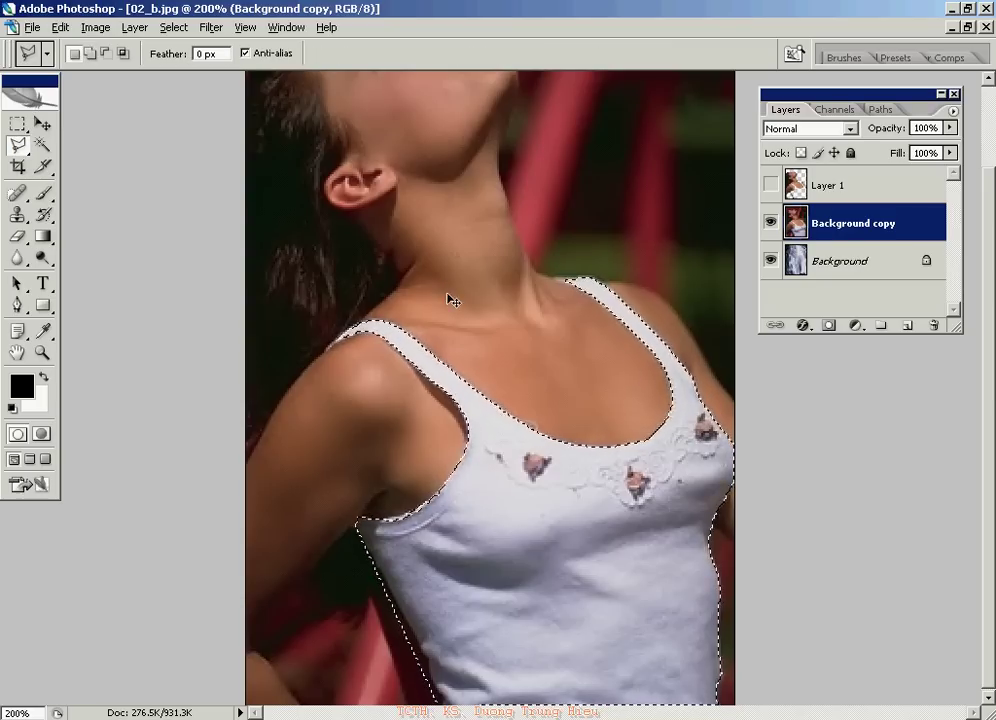
pyautogui.hotkey('ctrl', '-')
# Step: Feather the top selection and copy it onto a new Layer 2
pyautogui.click(174, 28)
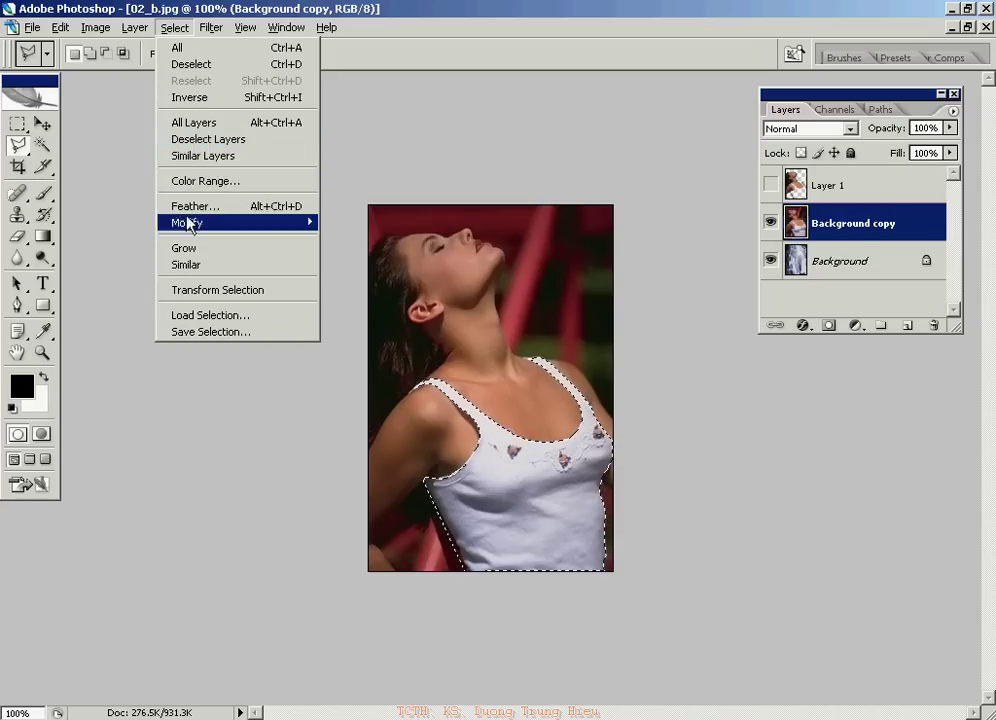
pyautogui.click(188, 207)
pyautogui.press('Return')
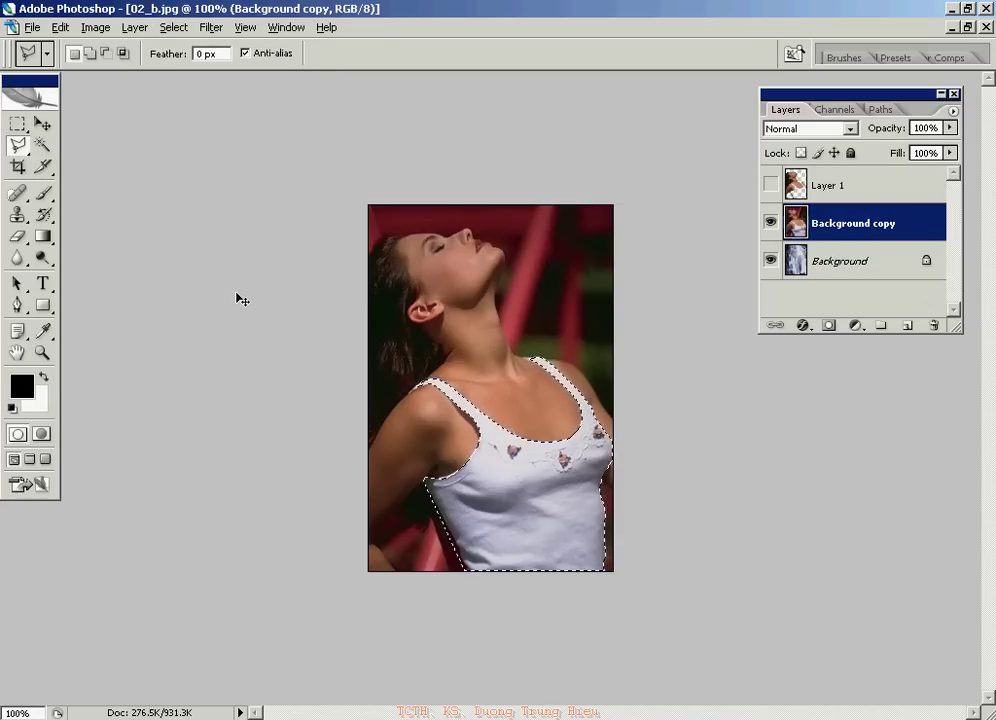
pyautogui.hotkey('ctrl', 'j')
# Step: Hide Background copy and show the woman's Layer 1 over the waterfall
pyautogui.click(771, 262)
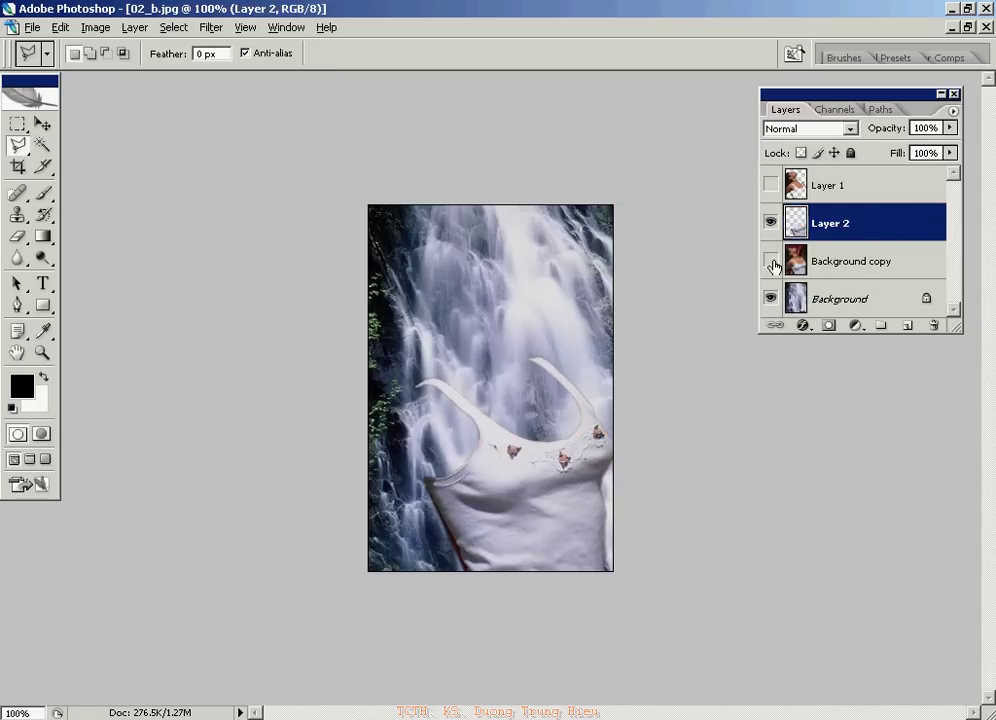
pyautogui.click(858, 266)
pyautogui.click(847, 234)
pyautogui.click(834, 194)
pyautogui.click(770, 185)
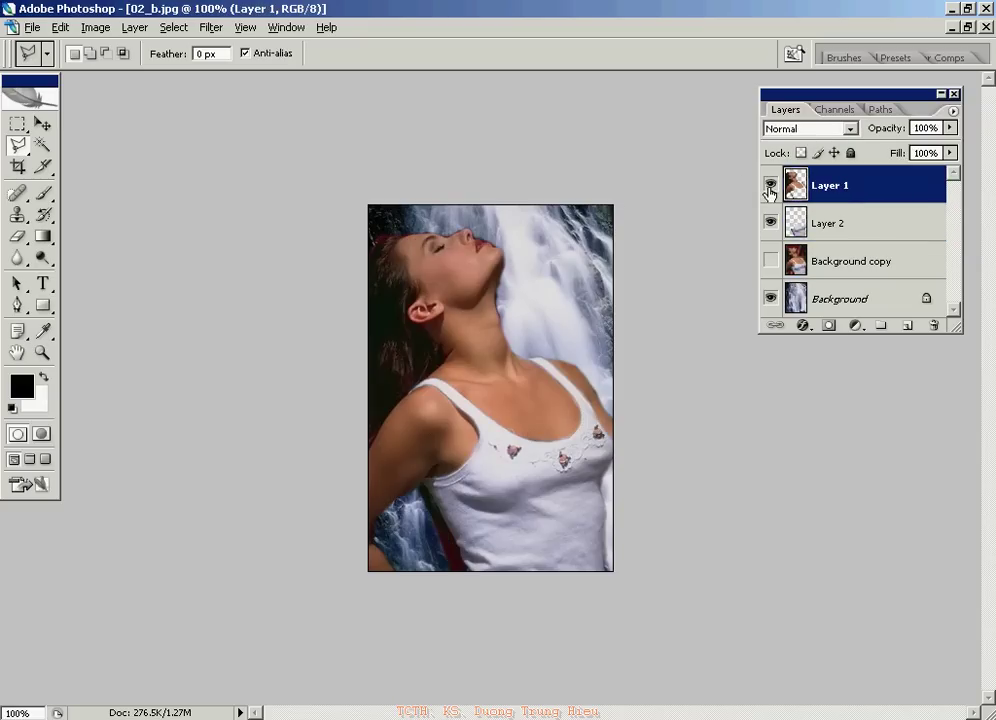
# Step: Fit the image to the window and set Layer 2's blend mode to Screen
pyautogui.doubleClick(17, 352)
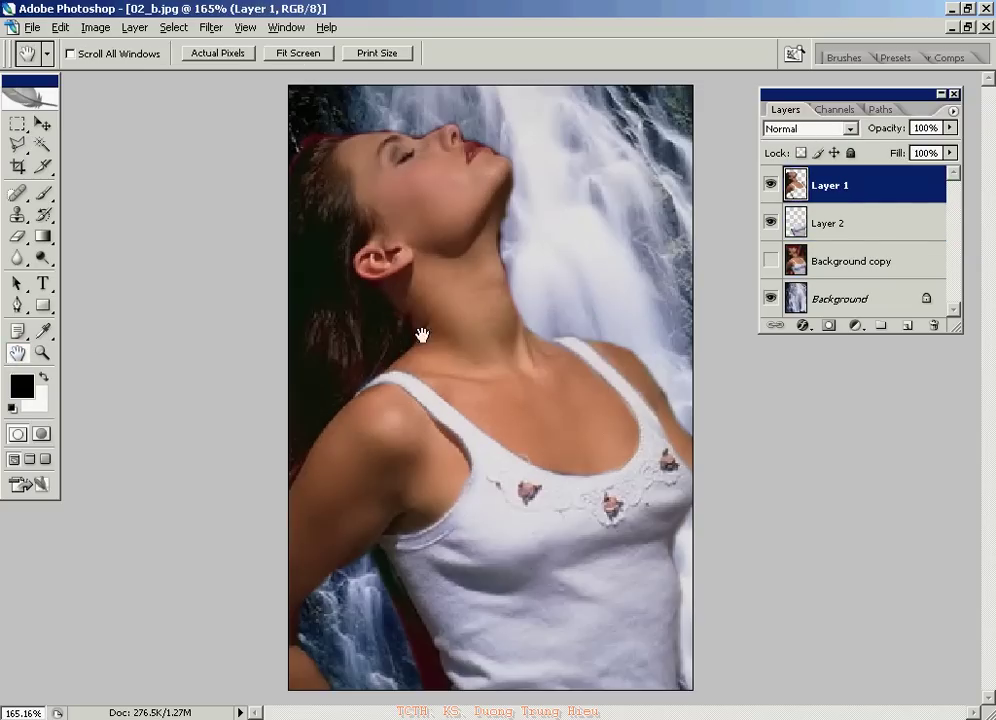
pyautogui.click(825, 235)
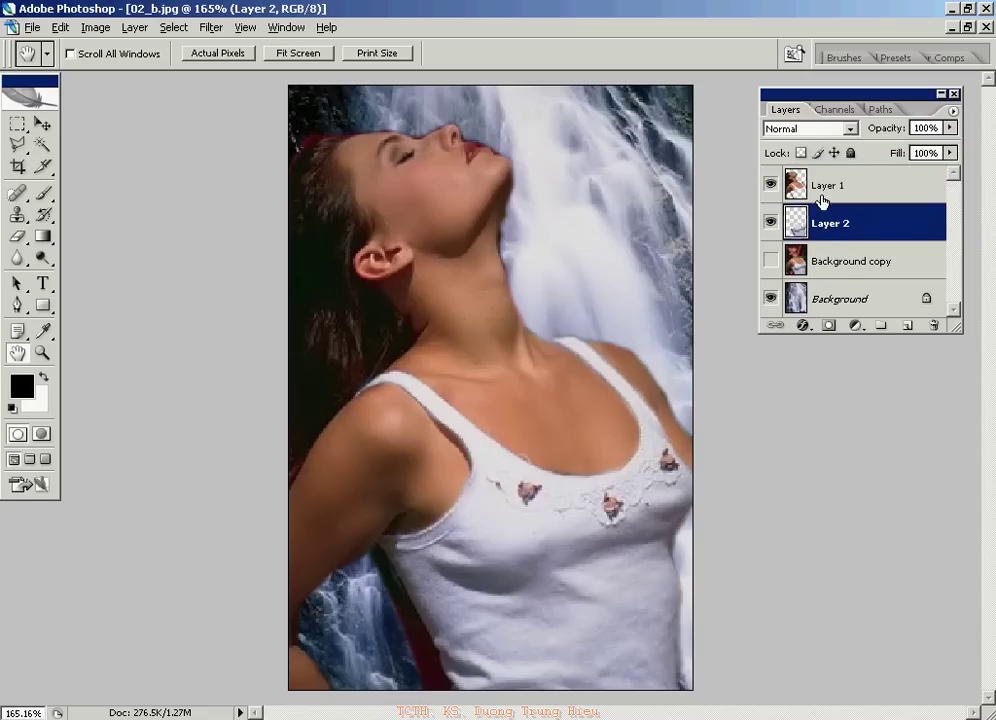
pyautogui.click(808, 130)
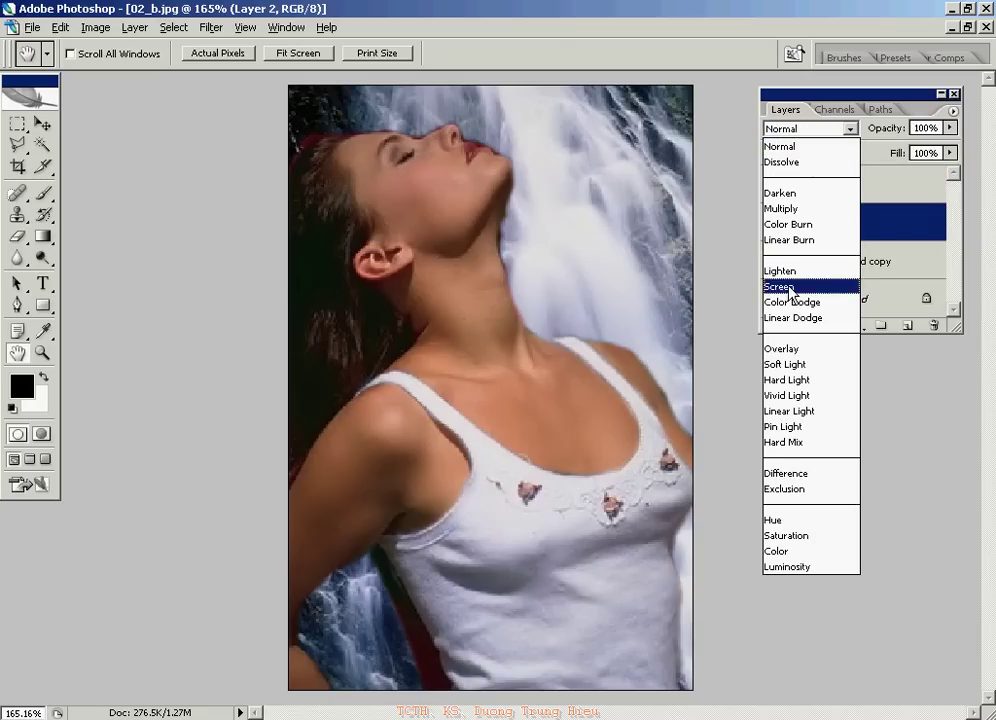
pyautogui.click(786, 286)
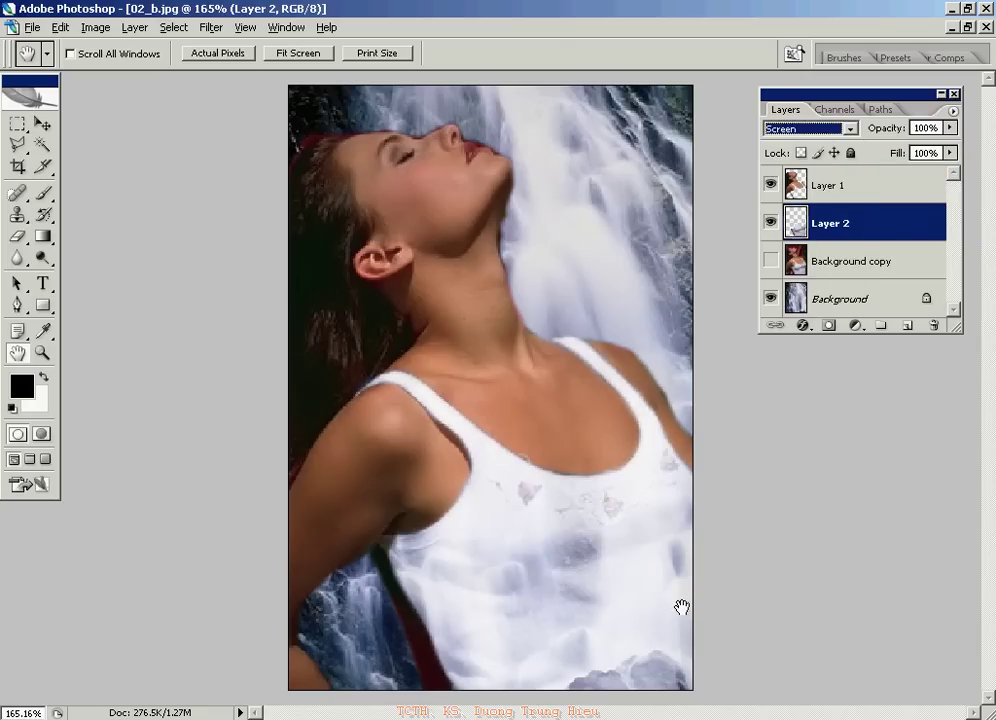
pyautogui.click(834, 188)
# Step: Set the woman's Layer 1 to Linear Dodge blending and view the image at 100%
pyautogui.click(815, 130)
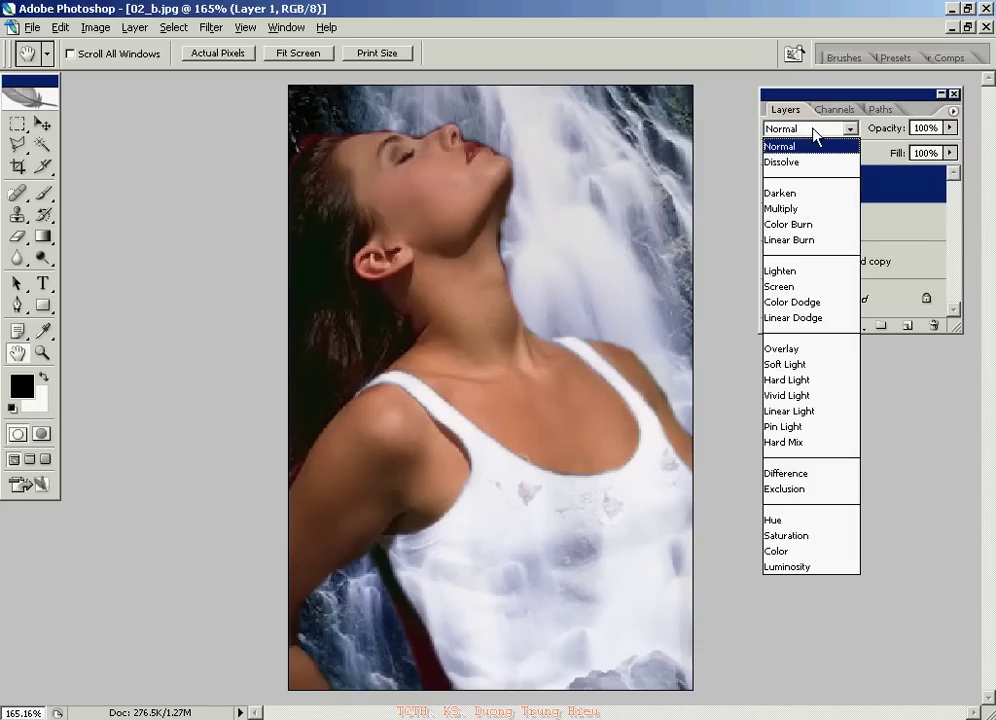
pyautogui.click(794, 317)
pyautogui.hotkey('ctrl', 'alt', '0')
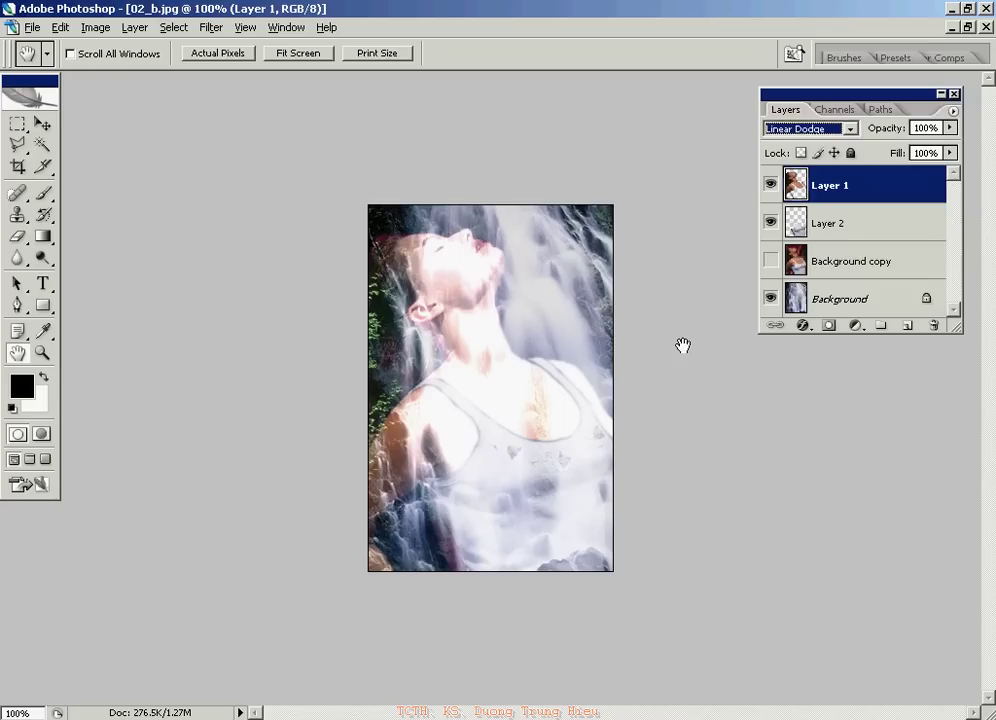
pyautogui.click(954, 112)
# Step: Flatten the image into a single Background layer, discarding the hidden Background copy
pyautogui.click(800, 478)
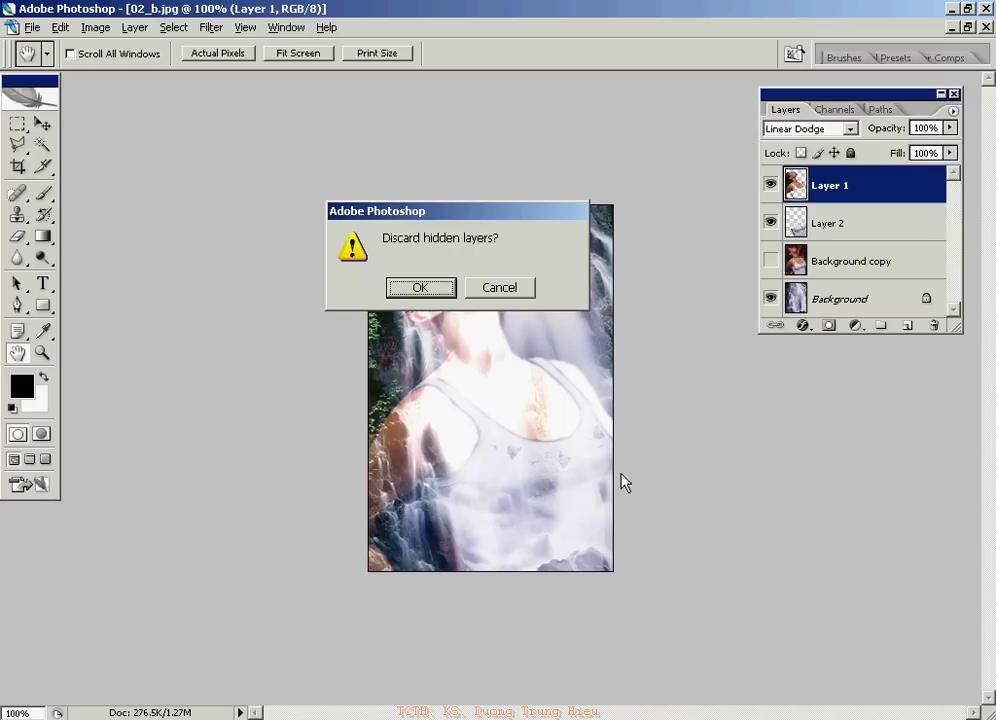
pyautogui.click(421, 288)
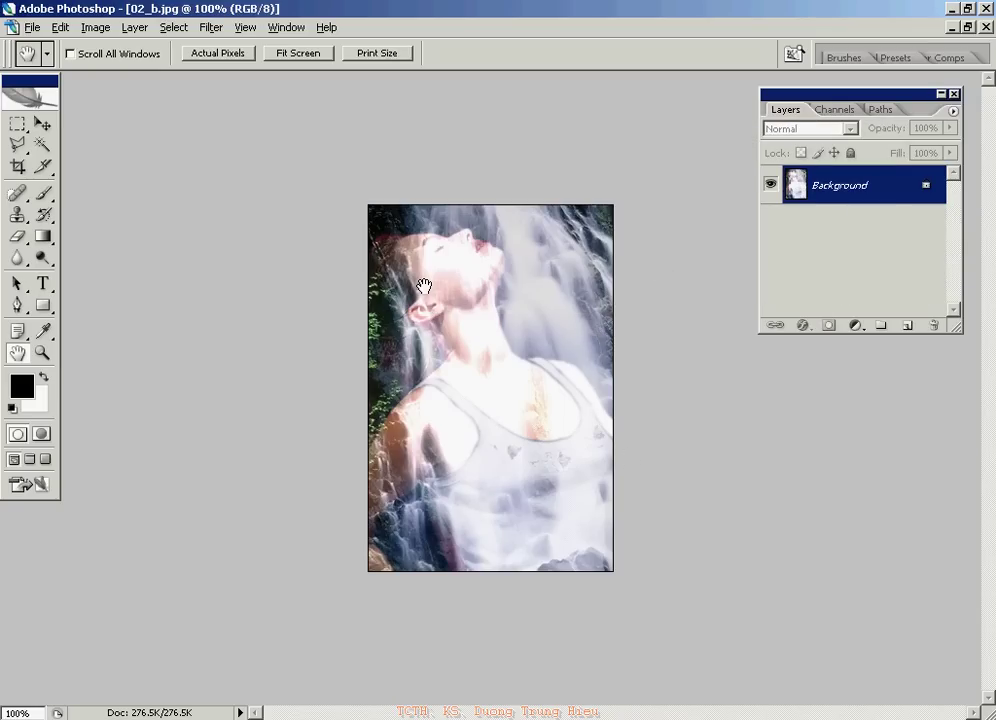